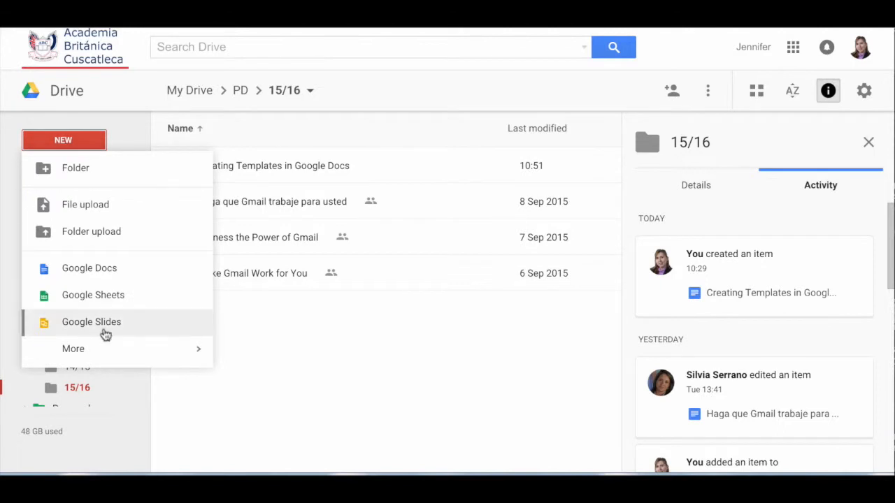
- Create a new blank Google Slides presentation and dismiss the theme chooser
left_click(107, 328)
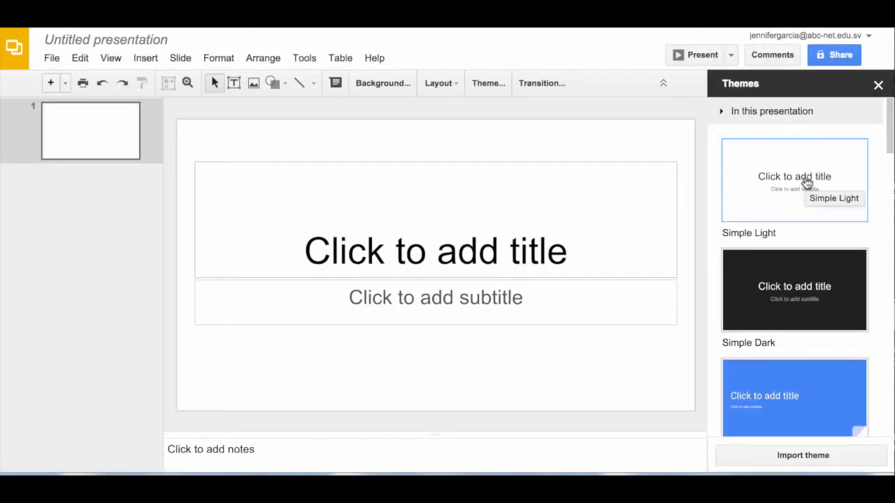
left_click(877, 84)
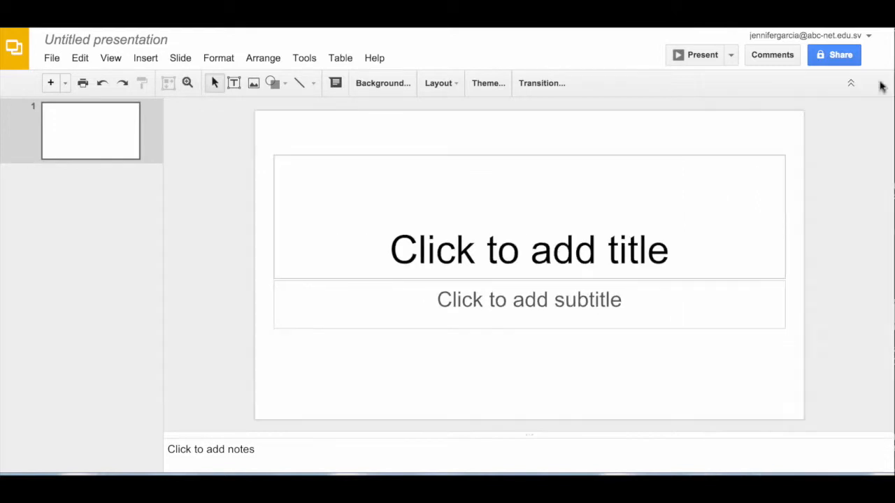
- Shrink the title placeholder to a narrow one-line box and move it up near the slide's upper-left corner
left_click(558, 277)
left_click_drag(786, 279, 573, 197)
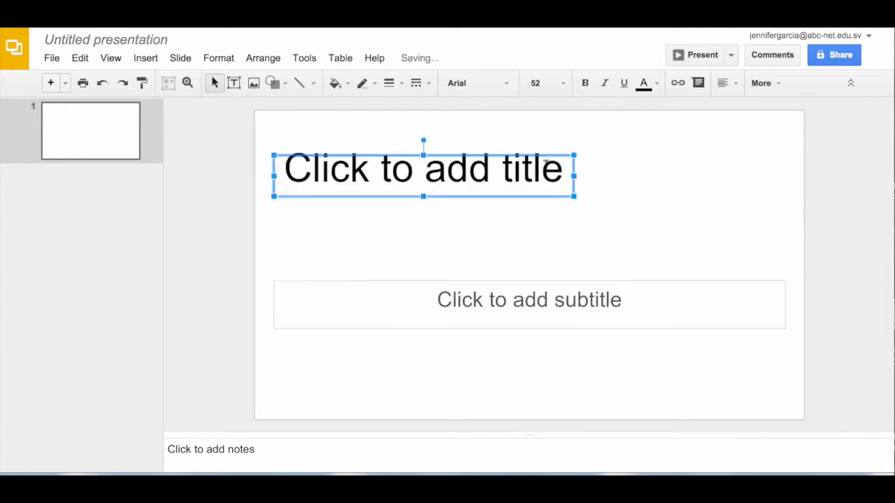
left_click(544, 155)
left_click_drag(536, 155, 541, 144)
- Resize the subtitle placeholder into a tall box filling the slide's left half below the title
left_click(722, 283)
left_click_drag(786, 281, 545, 199)
left_click_drag(546, 330, 538, 391)
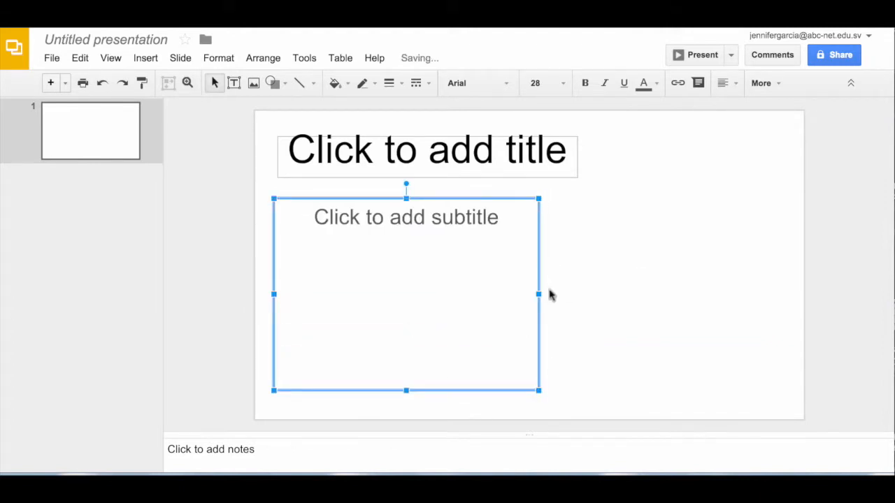
left_click_drag(540, 293, 523, 293)
- Enter the title "News Today" in bold dark red and extend its box slightly upward to fit the text
left_click(468, 148)
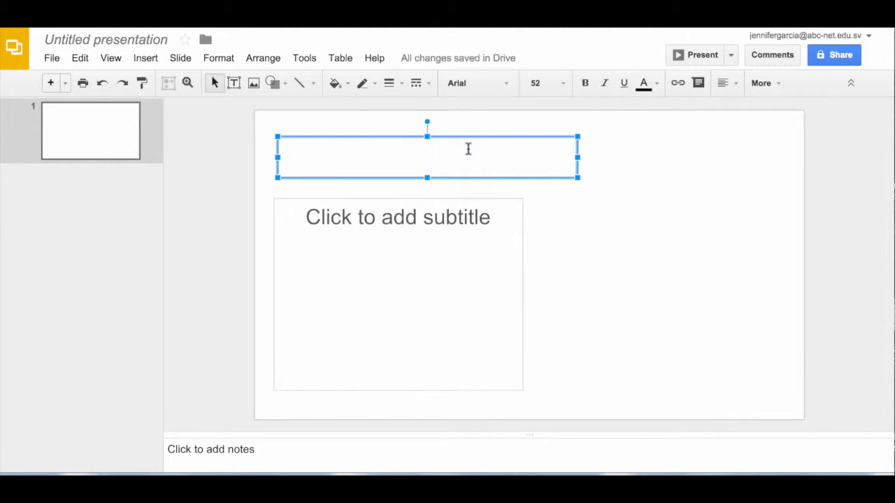
left_click(561, 85)
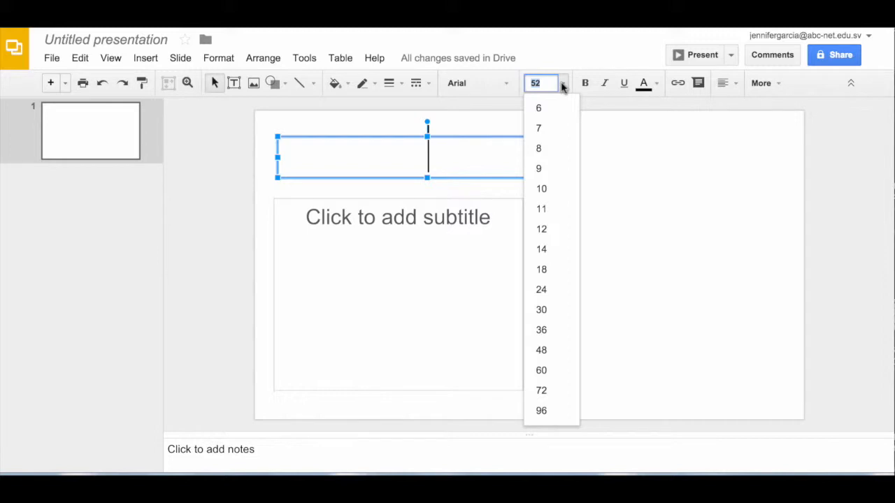
left_click(506, 83)
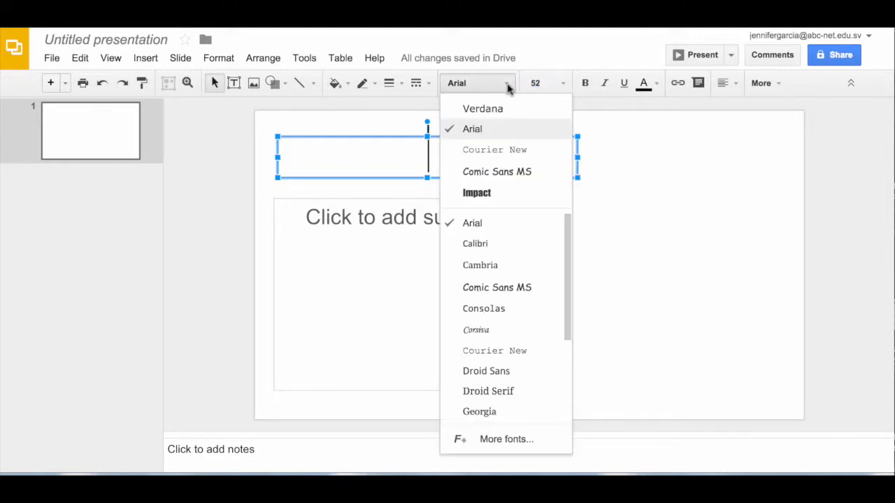
left_click(563, 85)
left_click(644, 86)
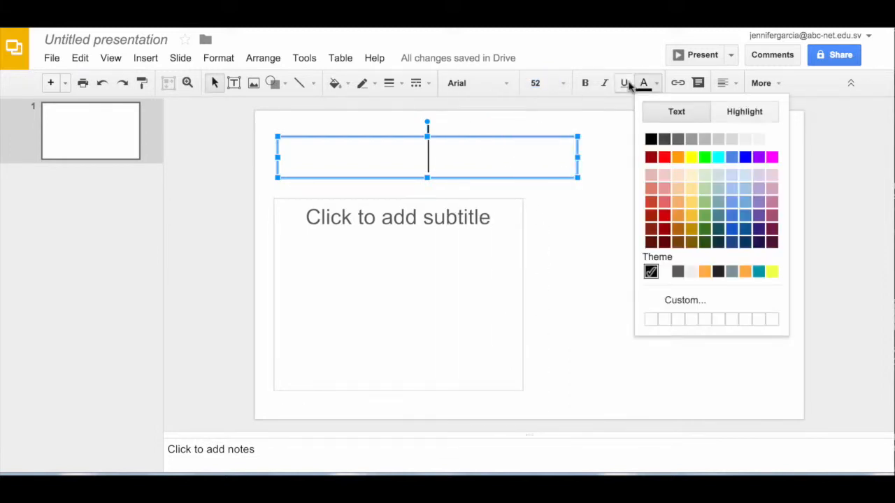
left_click(650, 156)
left_click(586, 84)
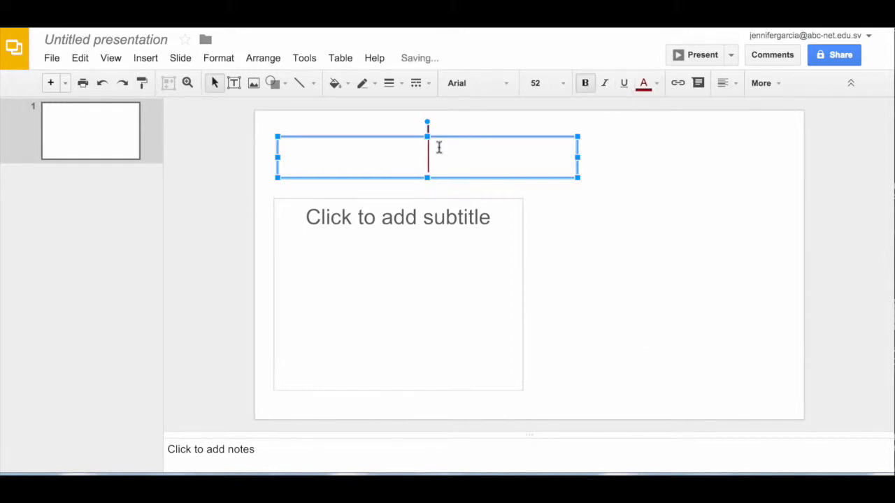
type("News Today")
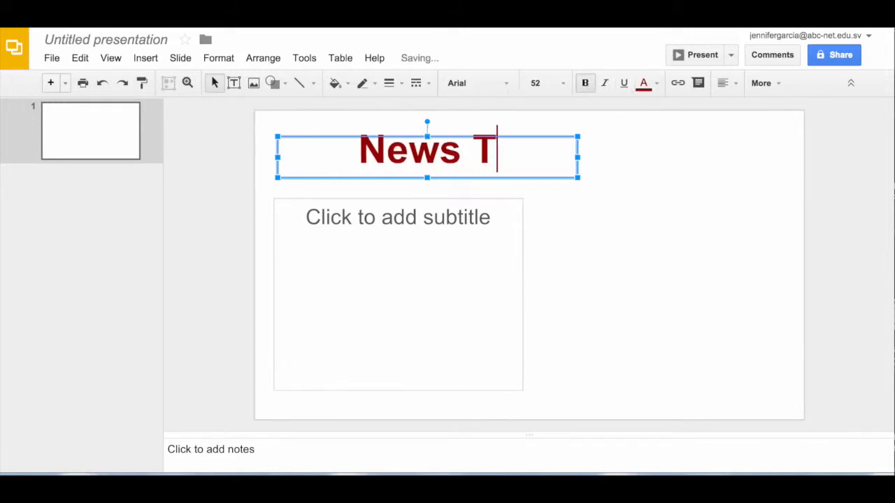
left_click_drag(427, 133, 427, 125)
- Enter "Today in ABC news" followed by a row of dots in the subtitle box
left_click(485, 202)
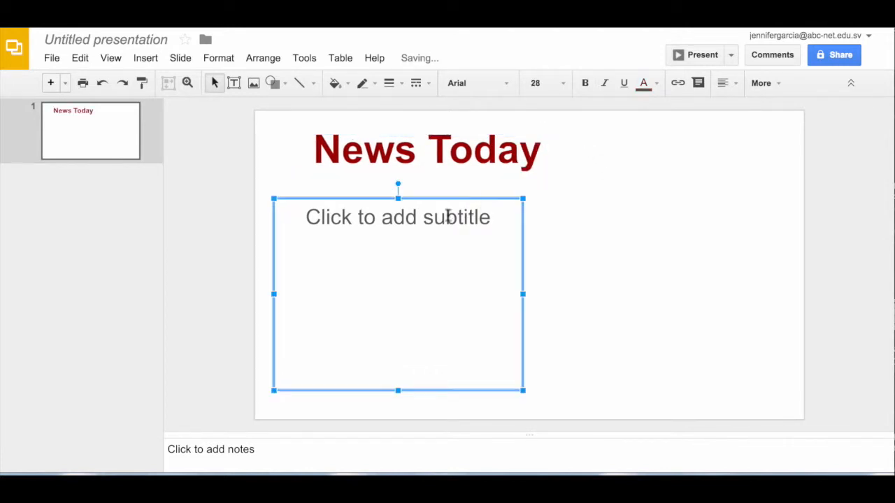
left_click(448, 216)
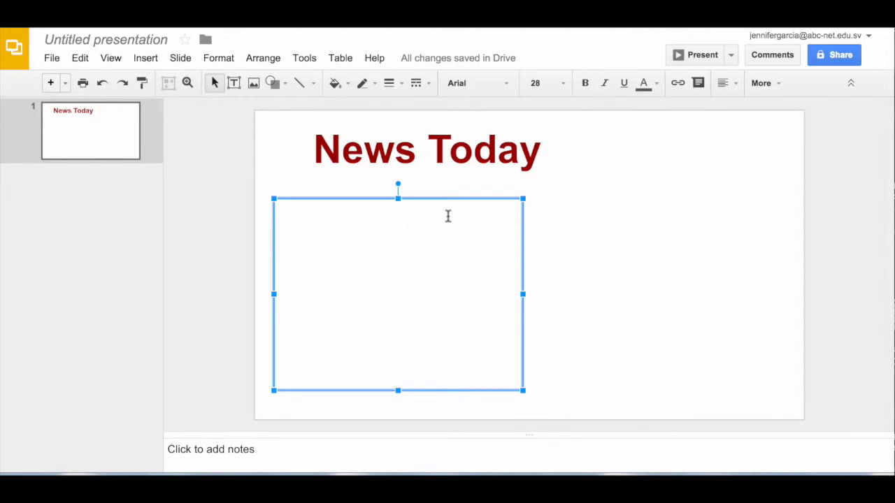
type("Toda")
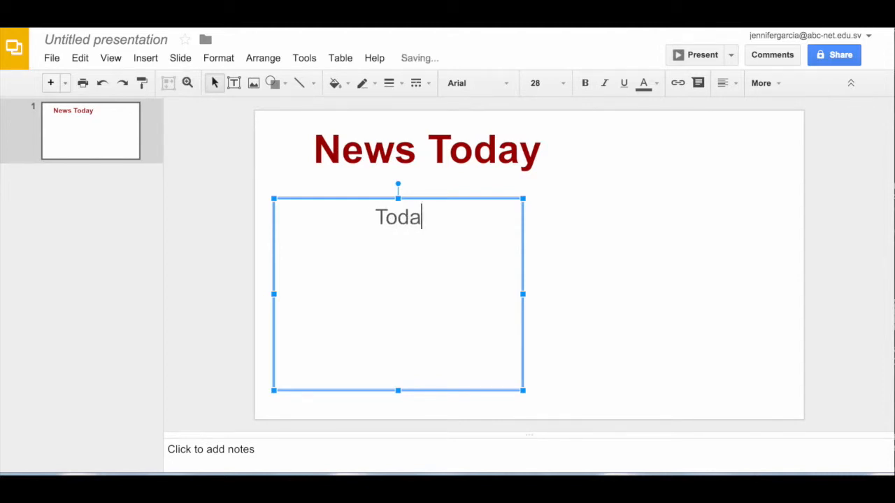
type("y in ABC ne")
key("BackSpace")
key("BackSpace")
type("news.......")
key("ctrl+e")
type("...........")
triple_click(340, 214)
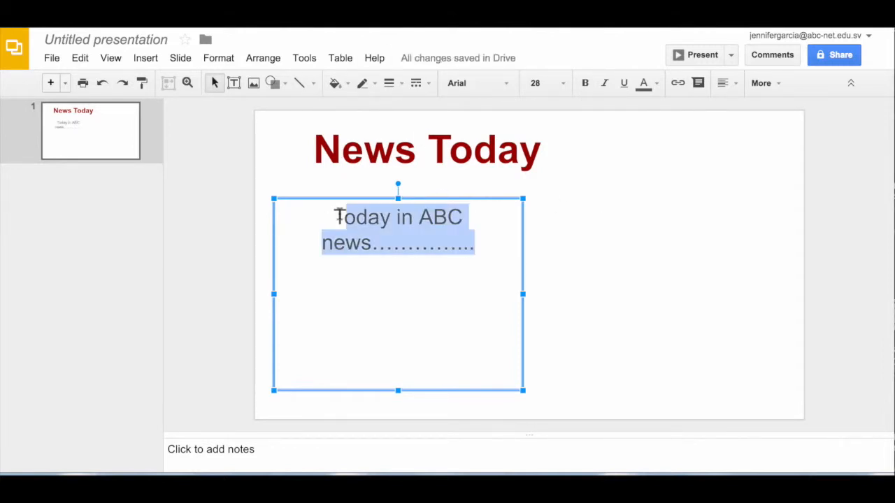
left_click_drag(322, 210, 499, 276)
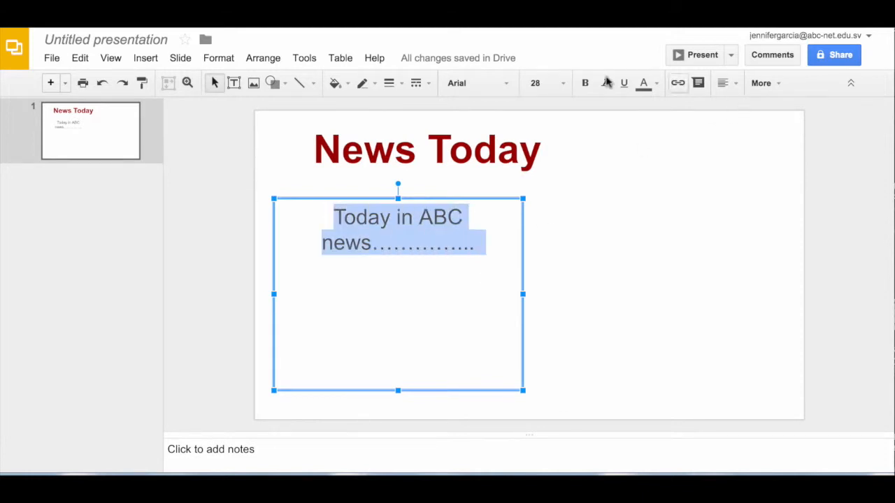
left_click(563, 83)
left_click(507, 84)
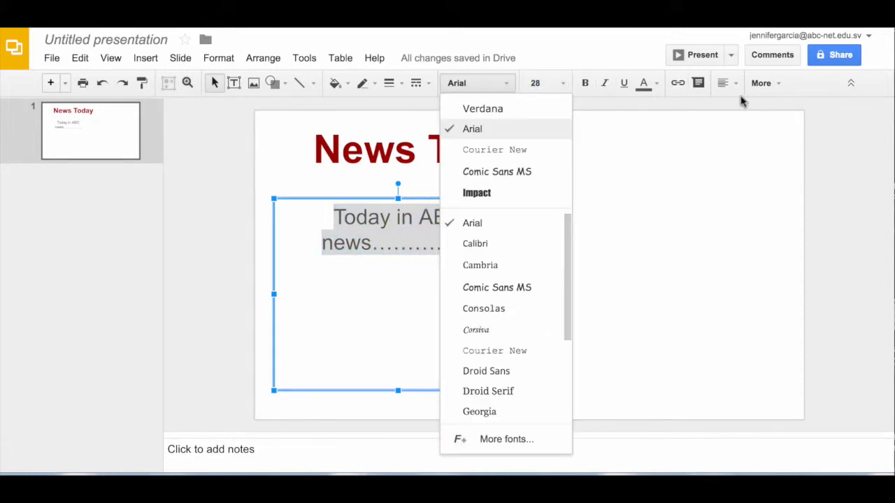
left_click(727, 84)
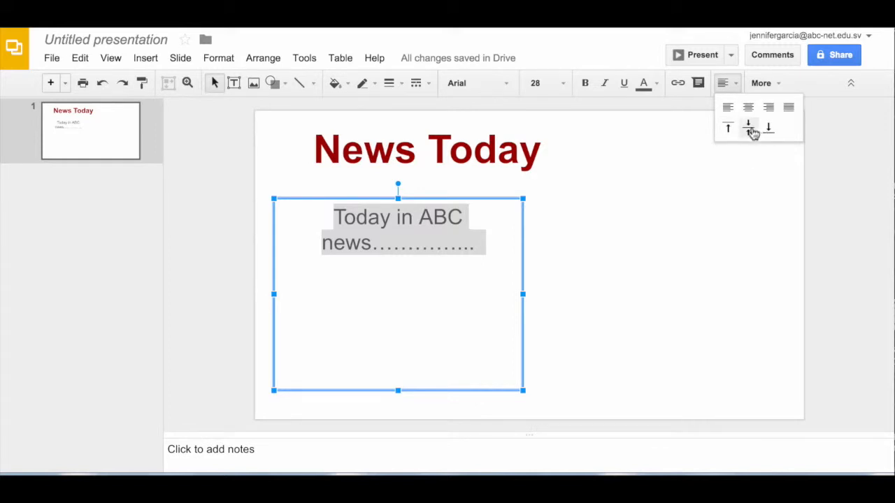
- Give the body text box a dark blue, 3px, dashed outline
left_click(374, 85)
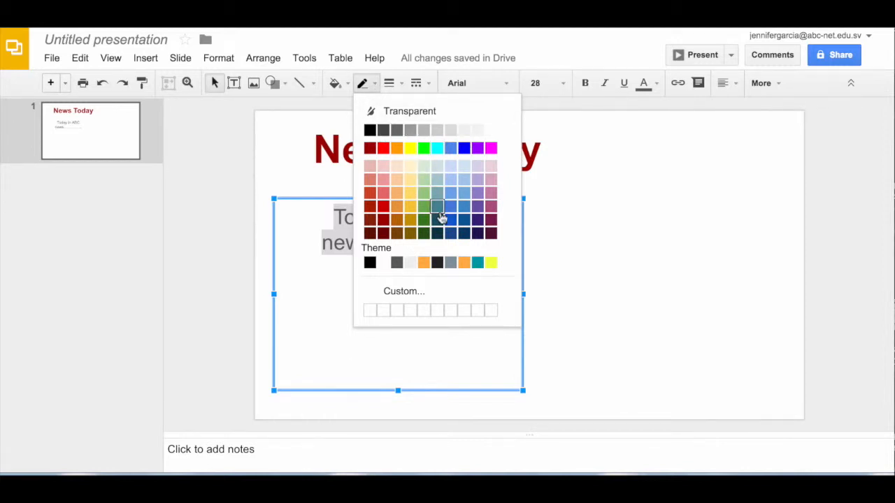
left_click(451, 222)
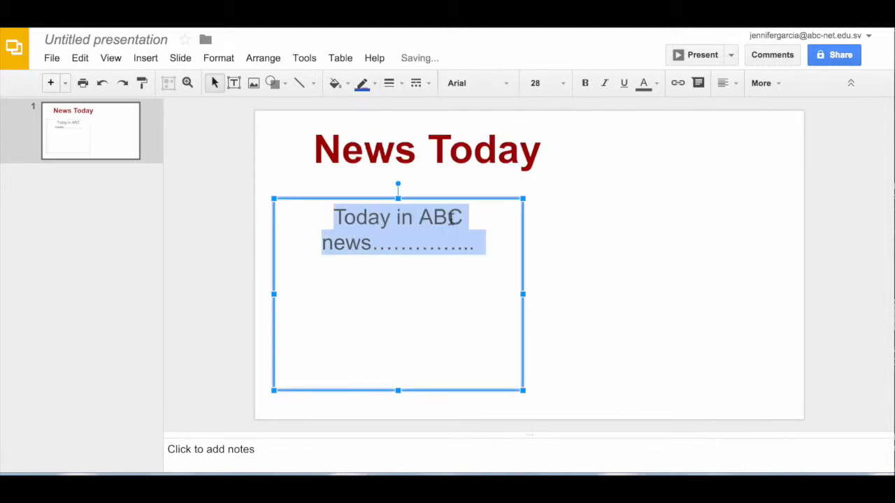
left_click(399, 85)
left_click(411, 148)
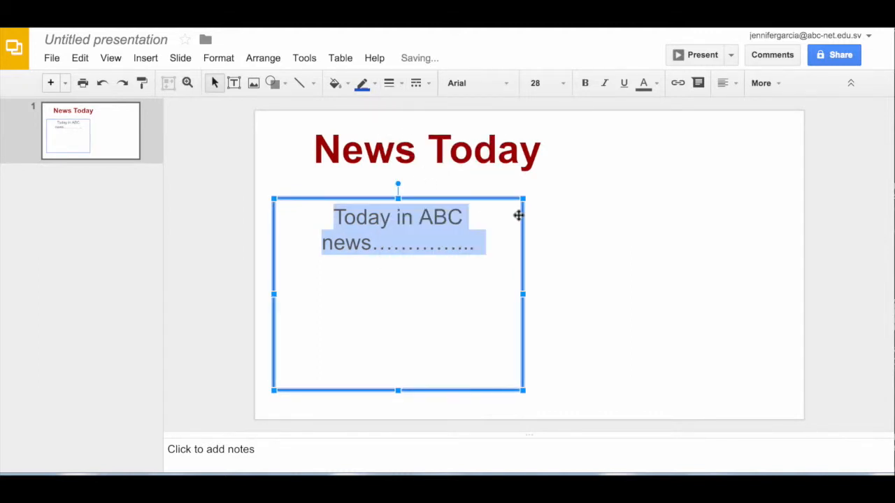
left_click(426, 85)
left_click(438, 151)
left_click(593, 252)
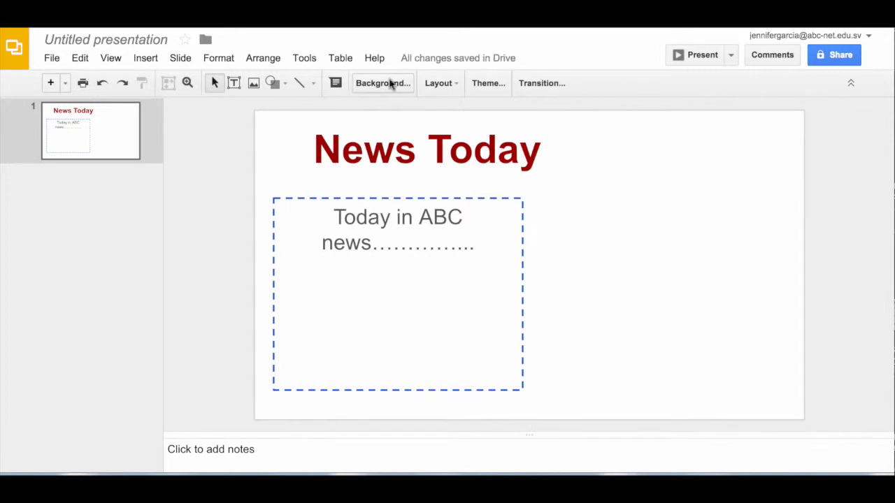
- Set the slide's background colour to light grey
left_click(390, 83)
left_click(487, 220)
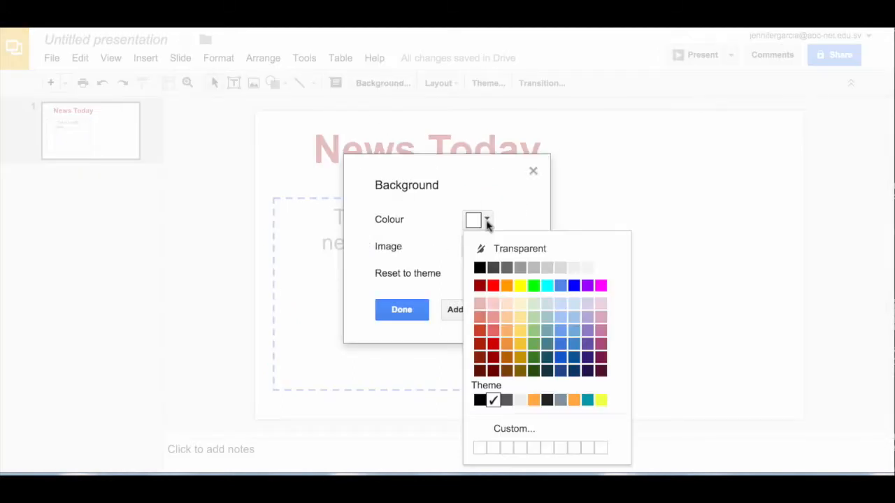
left_click(587, 268)
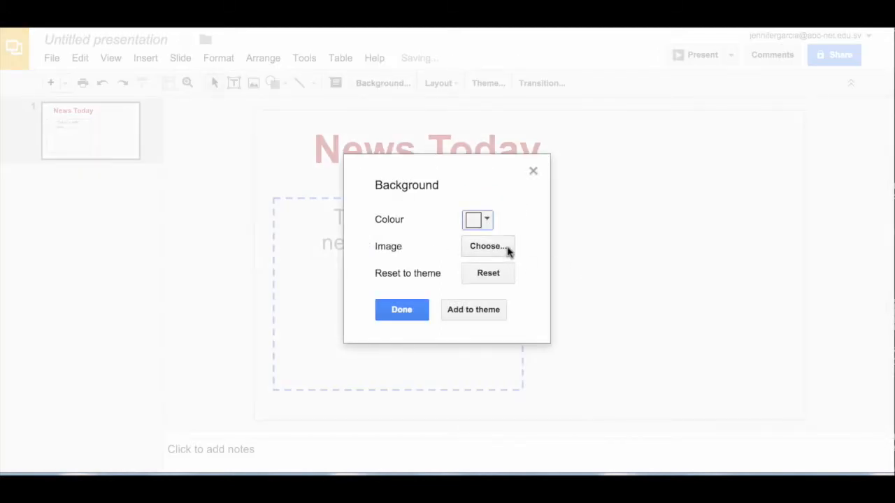
left_click(403, 310)
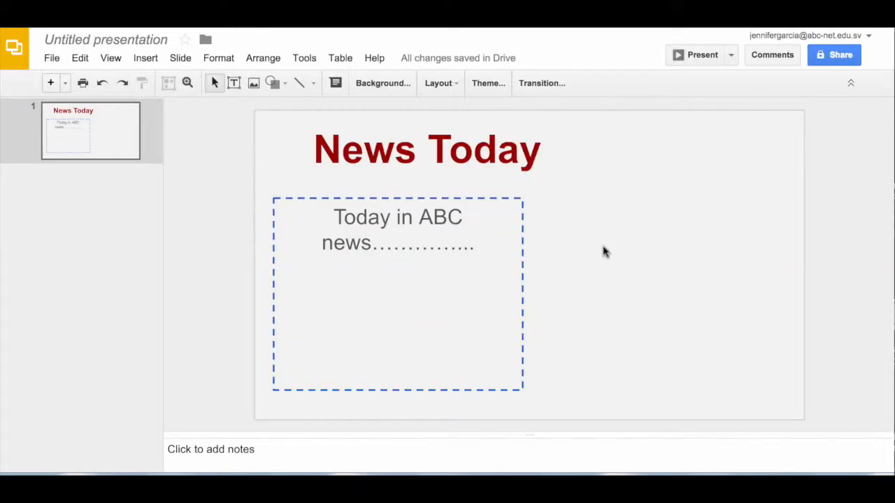
- Resize the "News Today" title box and centre it horizontally along the slide's upper edge
left_click(412, 153)
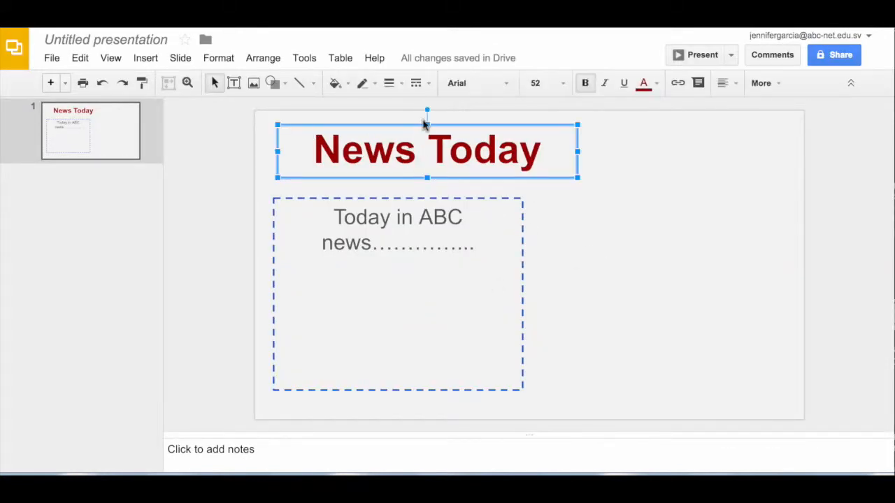
left_click_drag(577, 150, 771, 163)
left_click_drag(279, 151, 329, 152)
left_click_drag(774, 153, 711, 151)
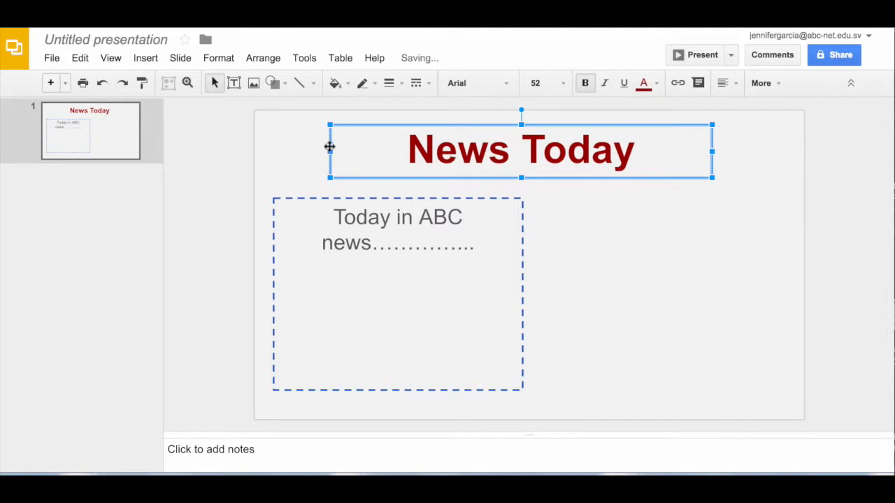
left_click_drag(329, 151, 370, 151)
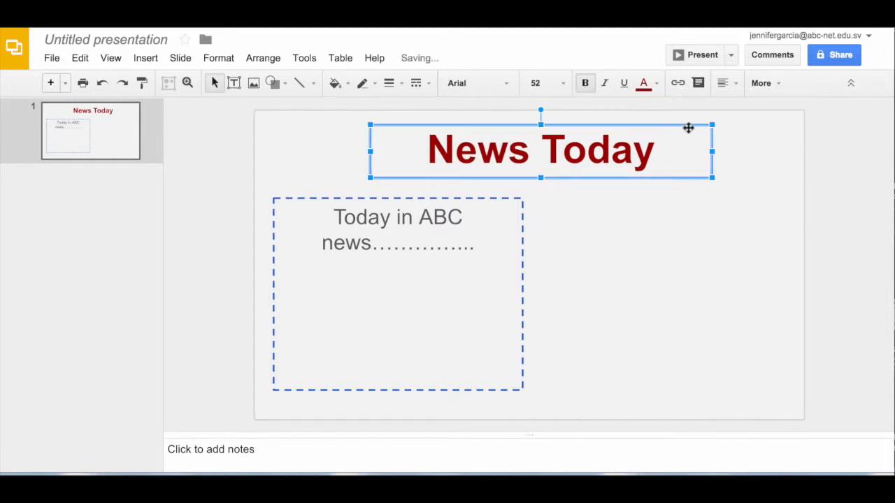
left_click_drag(712, 149, 661, 117)
- Give the "News Today" title box a black outline 3px thick
left_click(365, 84)
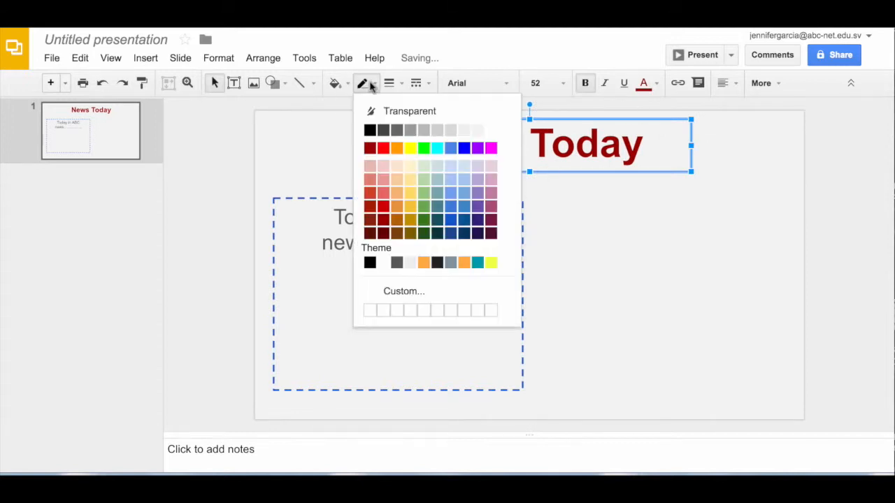
left_click(373, 130)
left_click(400, 85)
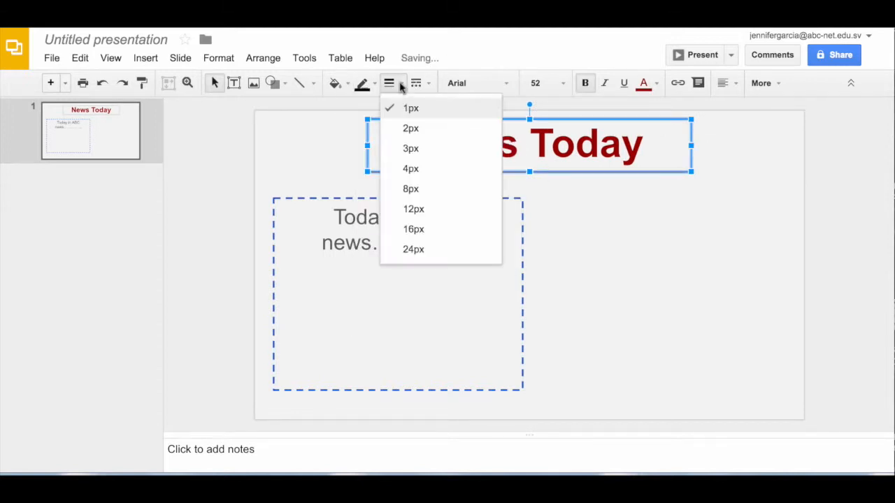
left_click(410, 129)
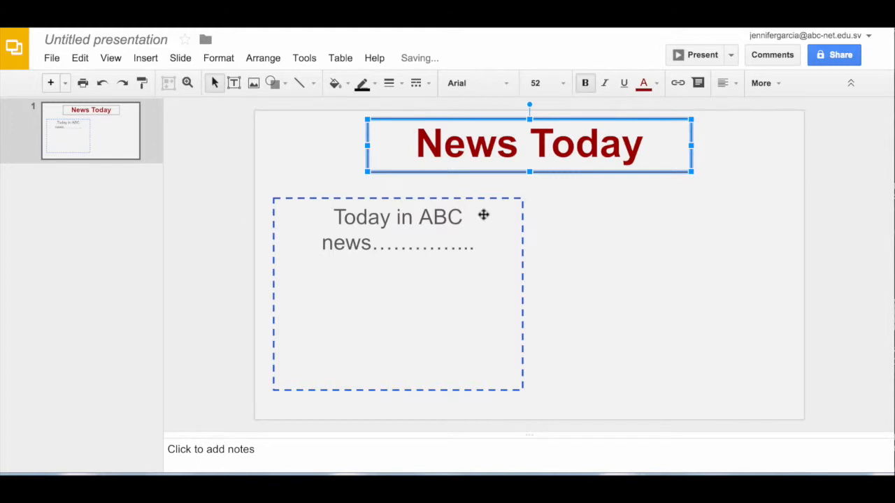
left_click(399, 83)
left_click(410, 147)
left_click(612, 241)
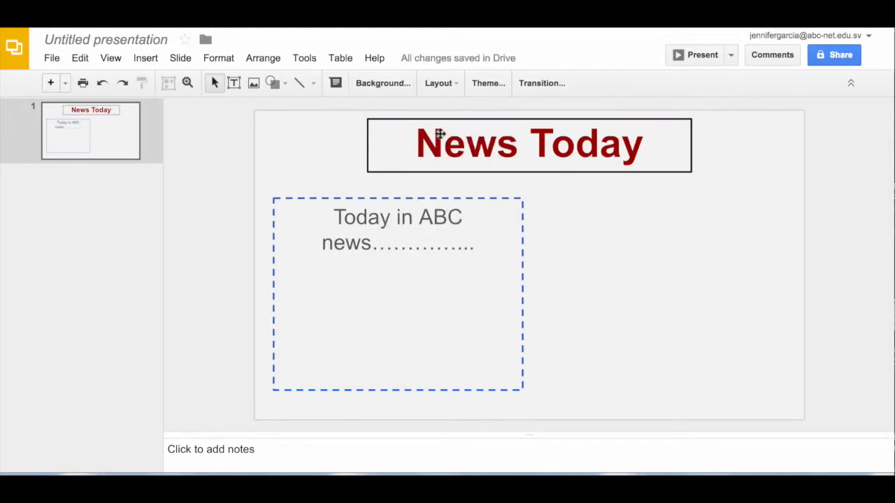
- Add a small text box just above the left end of the dashed body box, reading "Author's Name"
left_click(234, 84)
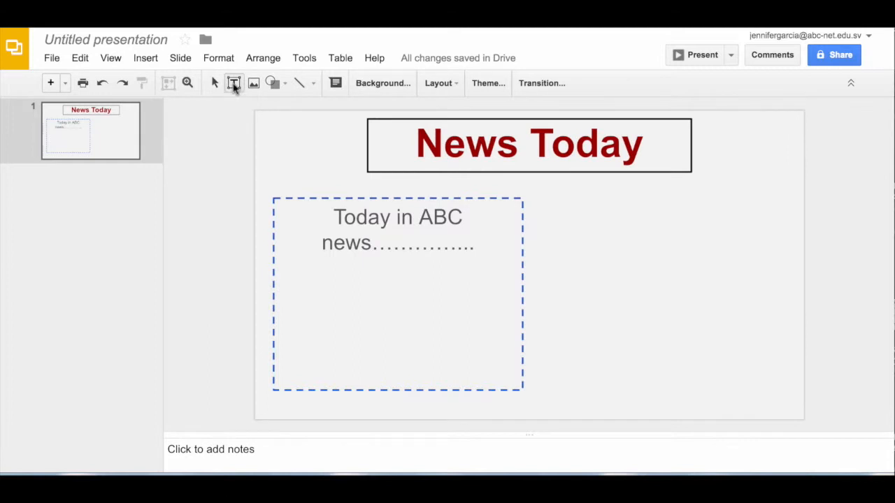
left_click_drag(280, 169, 375, 199)
left_click_drag(348, 171, 337, 171)
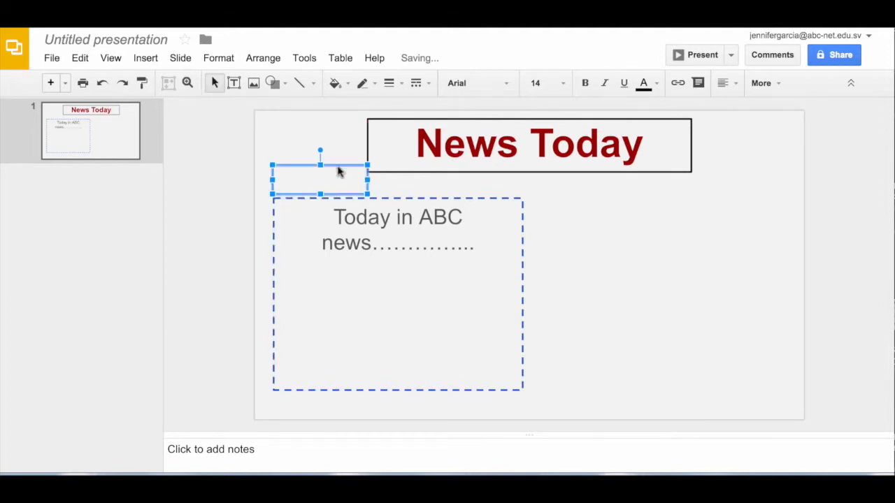
left_click(330, 185)
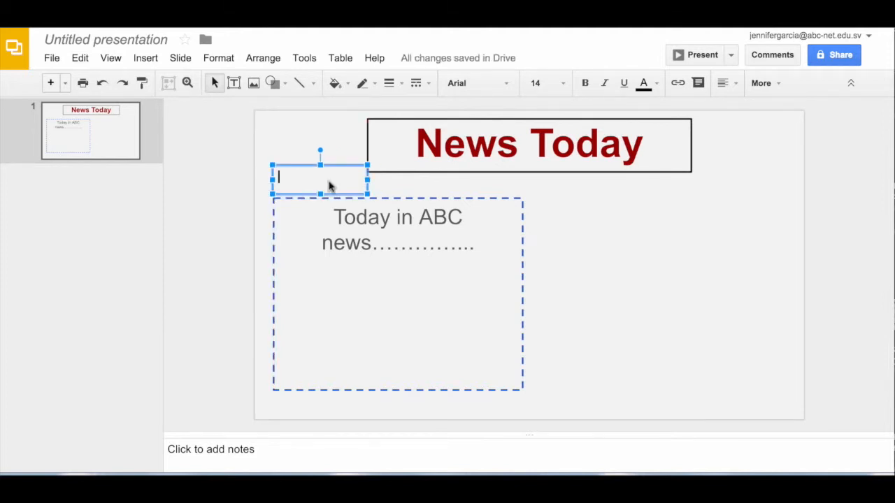
type("Author's Name")
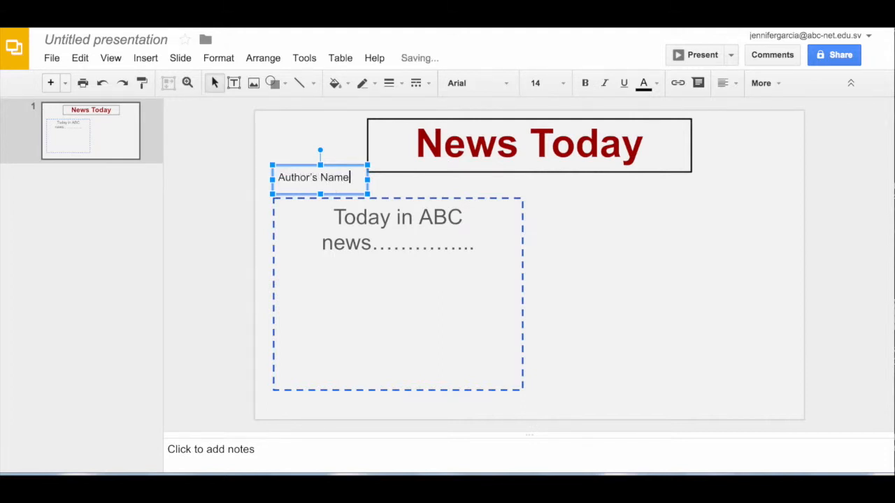
- Give the "Author's Name" text box a thin grey outline
left_click(418, 188)
left_click(344, 178)
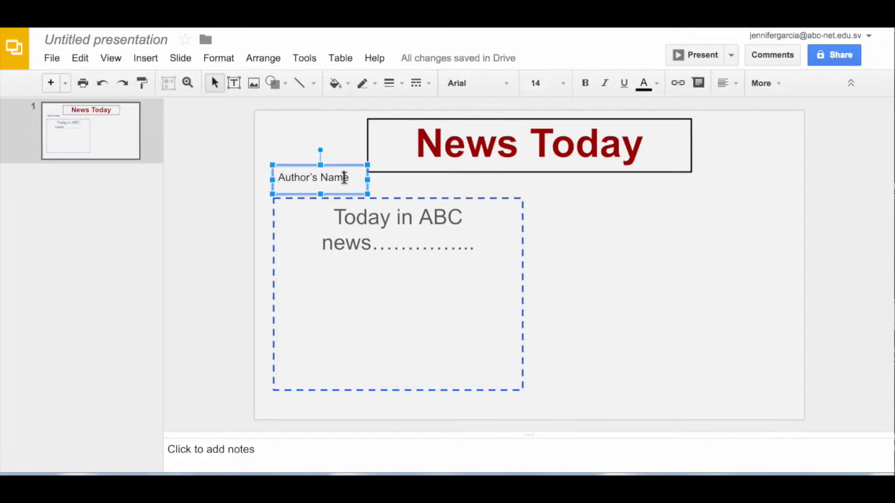
left_click(367, 83)
left_click(383, 130)
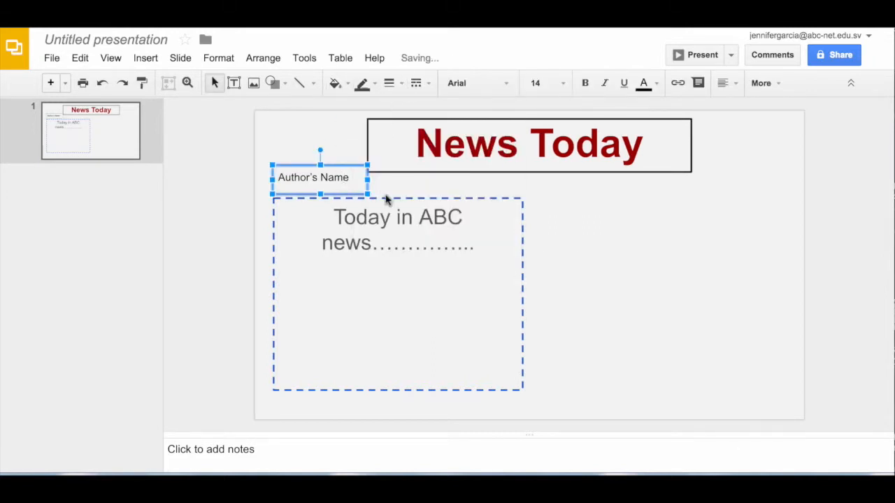
left_click(417, 192)
- Move the dashed body box down near the slide's lower edge and align the "Author's Name" box just above its left end
left_click(353, 177)
left_click_drag(352, 177, 375, 203)
left_click(382, 200)
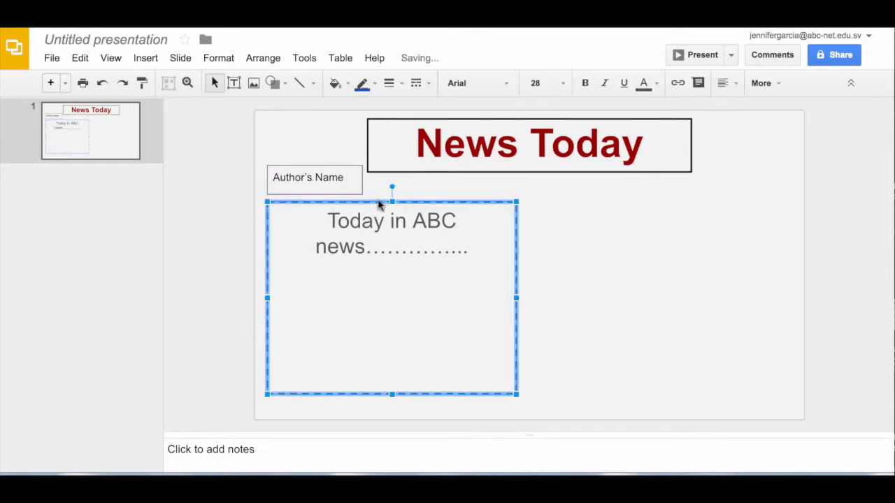
left_click(445, 190)
left_click(314, 178)
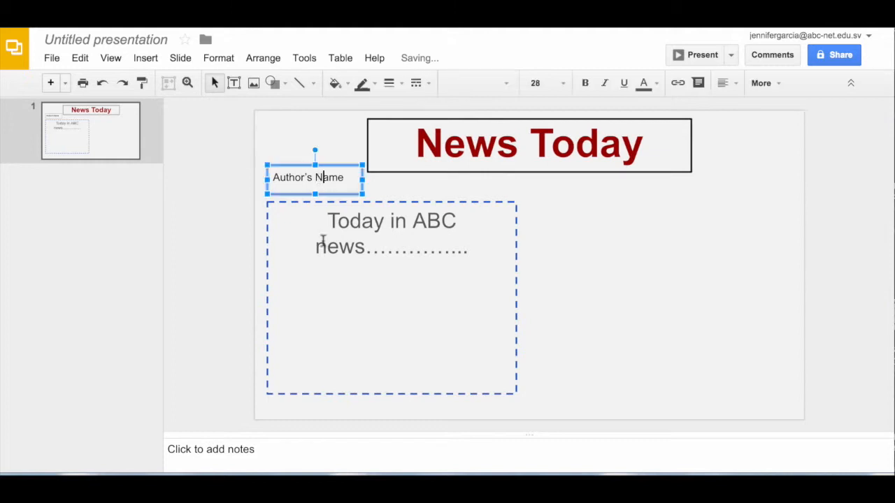
left_click_drag(305, 164, 315, 386)
left_click_drag(319, 202, 318, 184)
left_click_drag(337, 386, 574, 235)
left_click_drag(466, 183, 472, 218)
left_click(551, 234)
left_click_drag(551, 234, 314, 185)
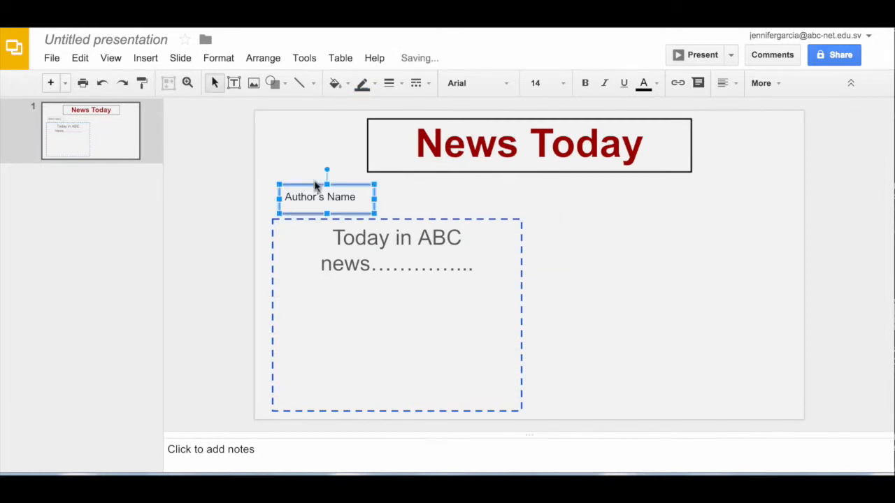
left_click(372, 299)
- Add a text box above the body box reading "Fire in the Room" and make its text bold at size 18
left_click(233, 83)
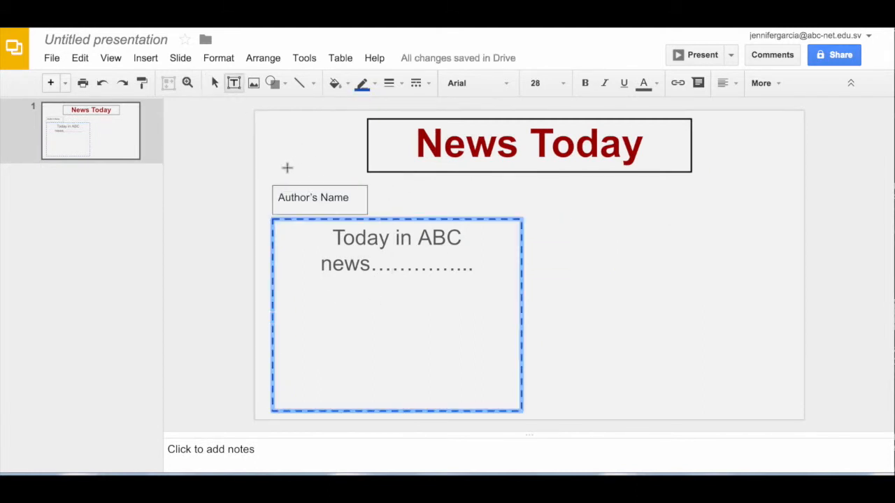
mouse_move(288, 168)
left_mouse_down()
mouse_move(446, 223)
mouse_move(447, 215)
left_mouse_up()
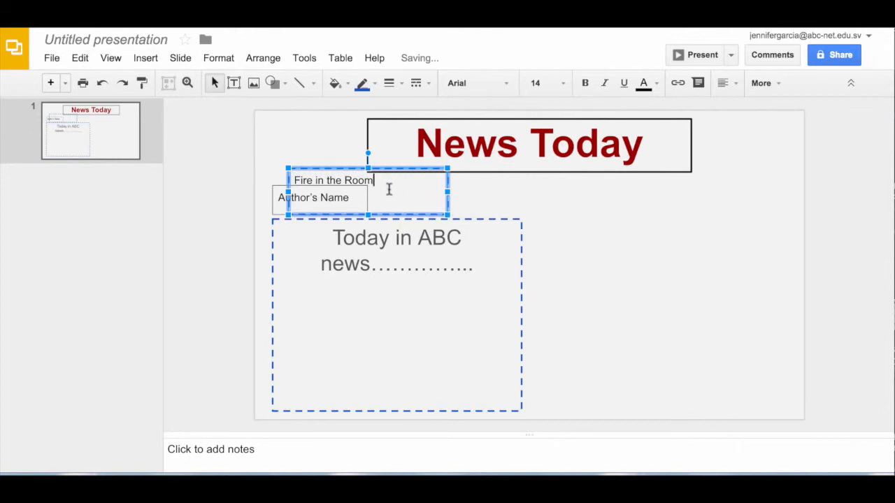
left_click_drag(388, 189, 285, 181)
left_click(585, 83)
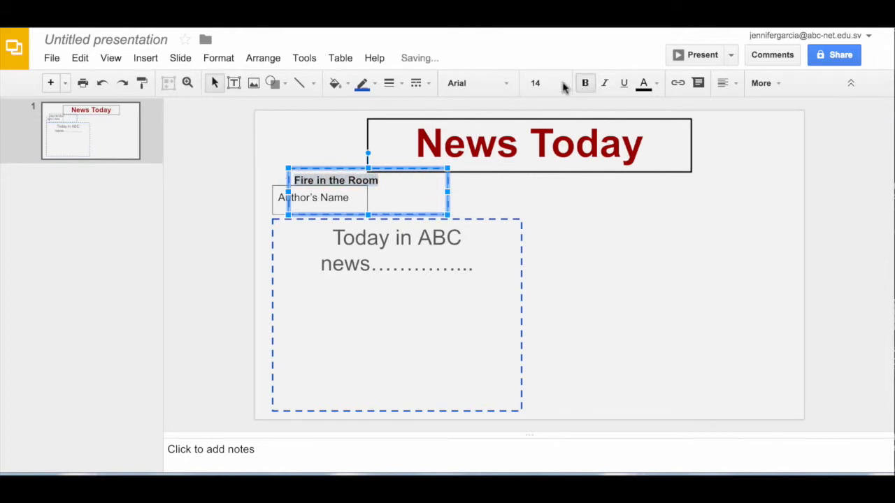
left_click(564, 83)
left_click(551, 269)
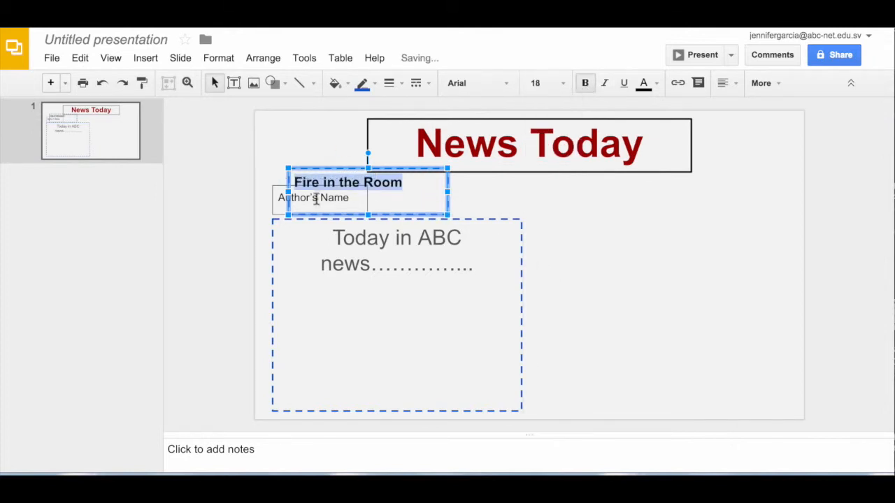
- Shrink the "Fire in the Room" box and place it above the body box's left end, with "Author's Name" at the right end
left_click_drag(448, 215, 433, 198)
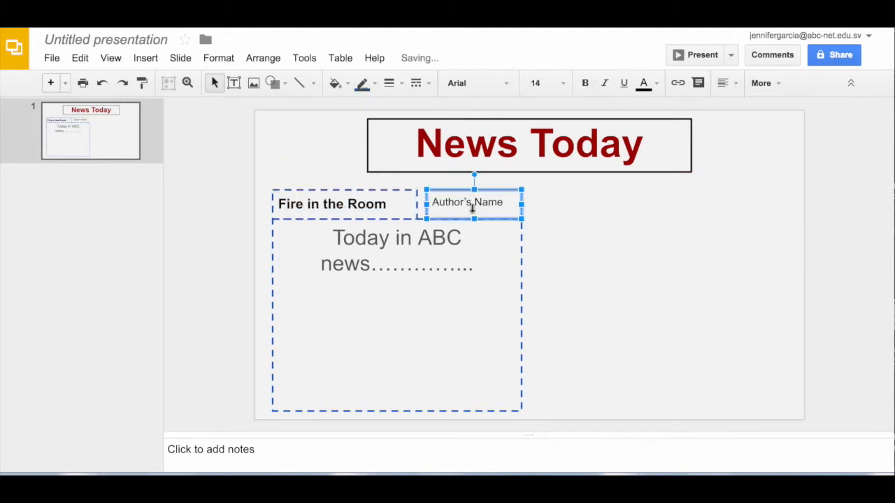
left_click(579, 234)
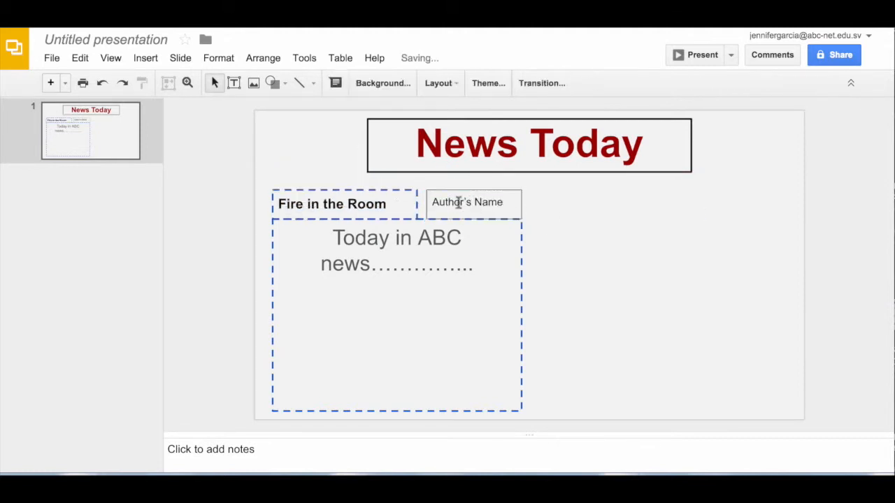
- Change the outline of the "Fire in the Room" box to a solid line
left_click(417, 196)
left_click(395, 83)
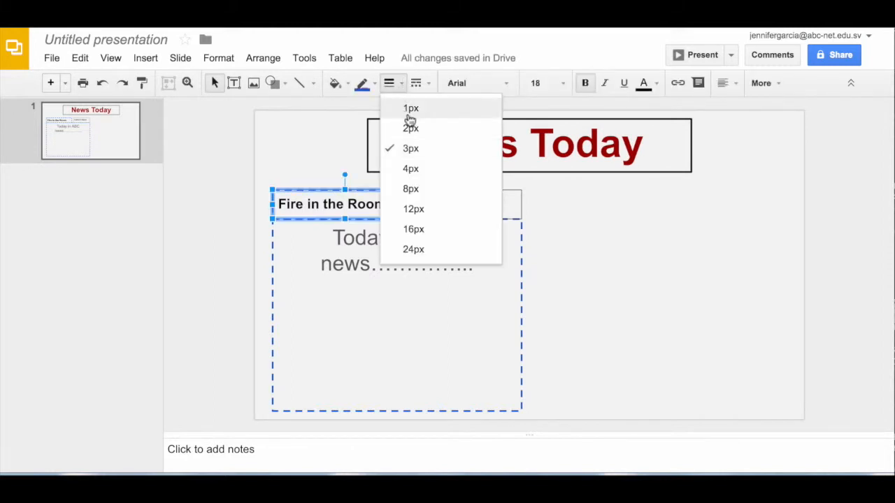
left_click(427, 85)
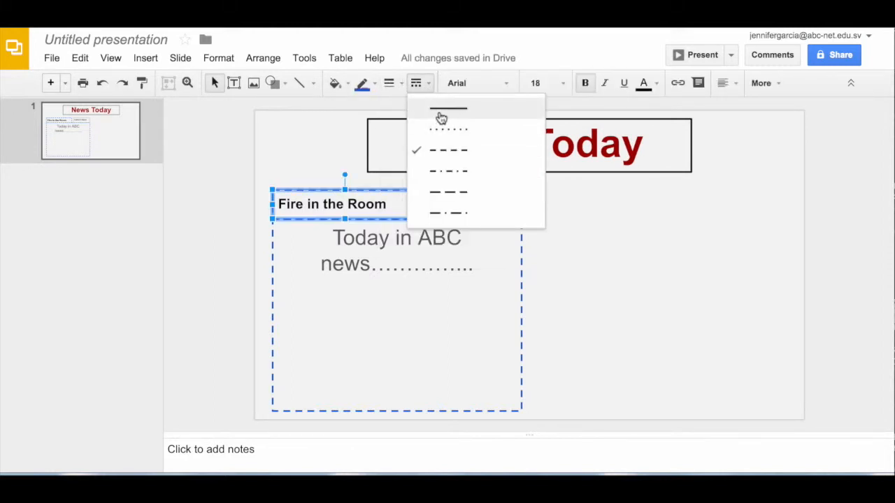
left_click(441, 115)
left_click(412, 180)
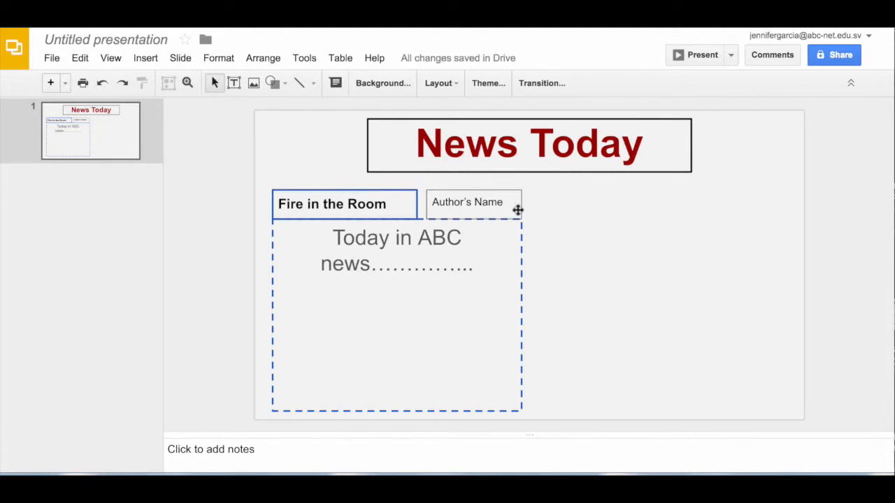
- Make the "Author's Name" text bold
double_click(498, 203)
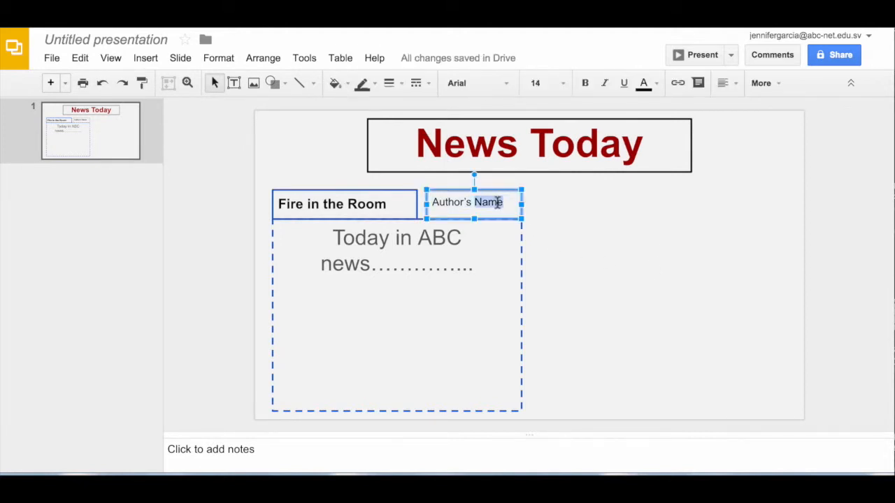
triple_click(497, 203)
left_click(585, 83)
left_click(541, 229)
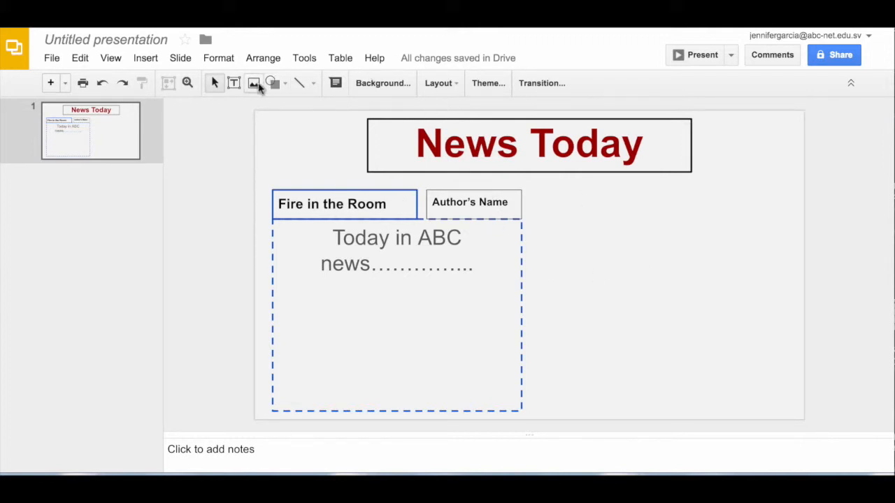
- Draw a rectangle to the right of the author's name box and label it "Place image here"
left_click(275, 84)
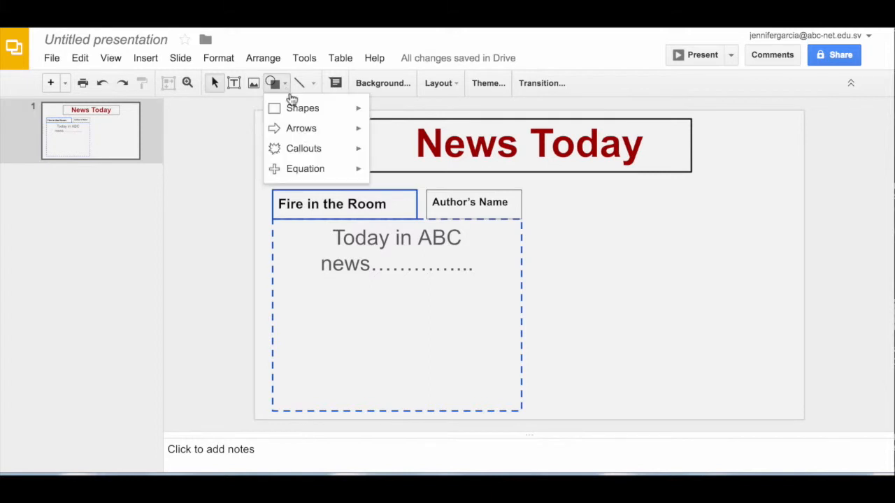
mouse_move(300, 107)
mouse_move(576, 200)
left_mouse_down()
mouse_move(621, 294)
mouse_move(773, 297)
left_mouse_up()
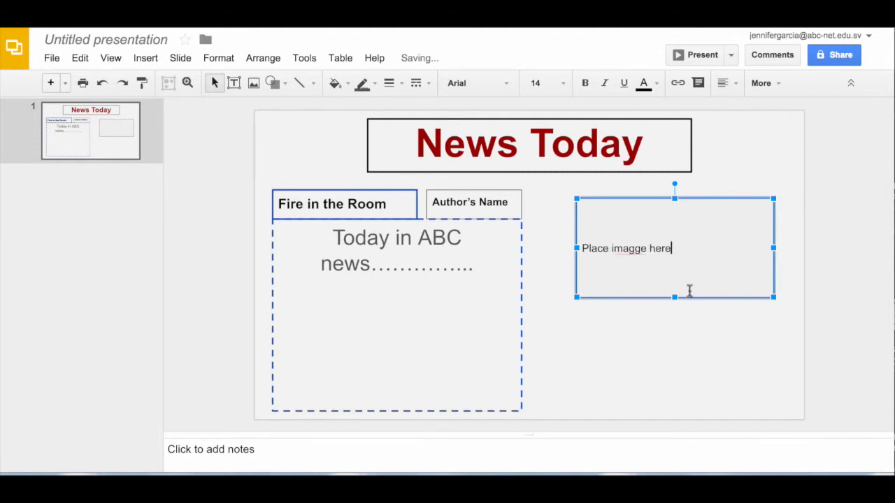
left_click(634, 248)
key("BackSpace")
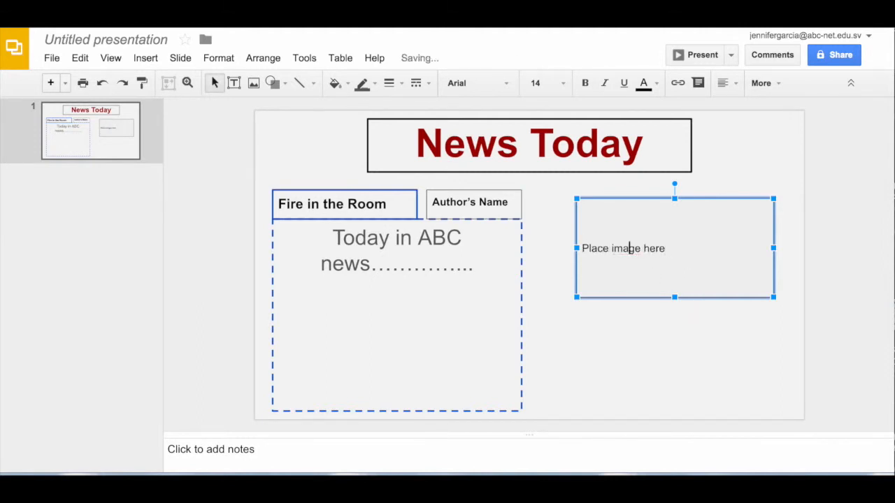
- Narrow the "Place image here" rectangle and position it just below the right part of the title box
left_click(631, 302)
left_click_drag(634, 198, 625, 181)
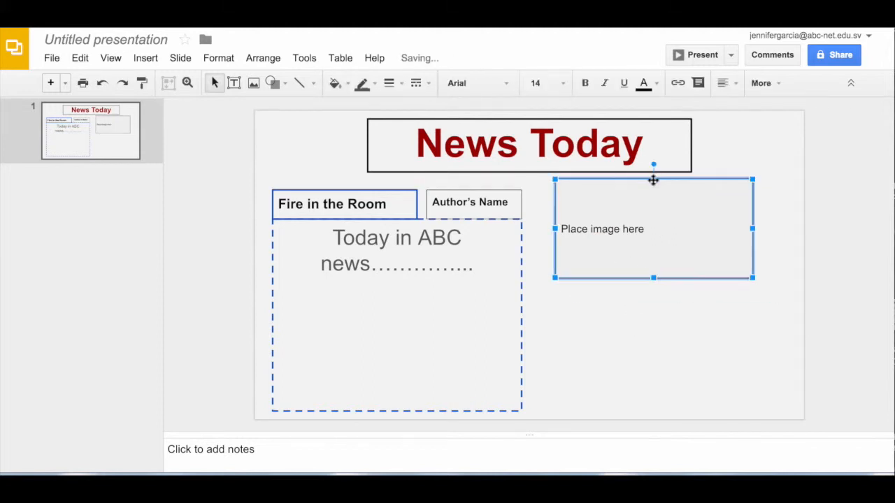
mouse_move(748, 226)
left_mouse_down()
mouse_move(715, 231)
mouse_move(762, 233)
left_mouse_up()
left_click_drag(768, 187, 713, 199)
- Draw a slightly larger rectangle around the "Place image here" box and send it to the back
left_click(283, 83)
mouse_move(290, 108)
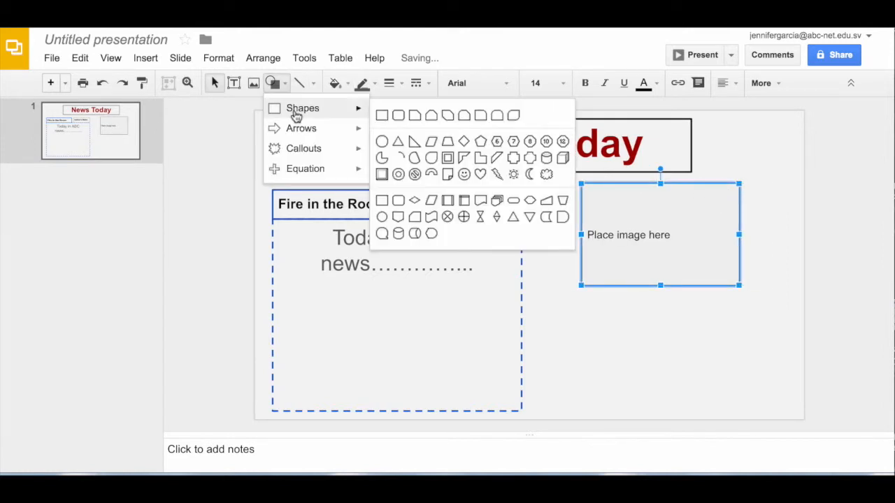
left_click(383, 116)
left_click_drag(577, 178, 745, 294)
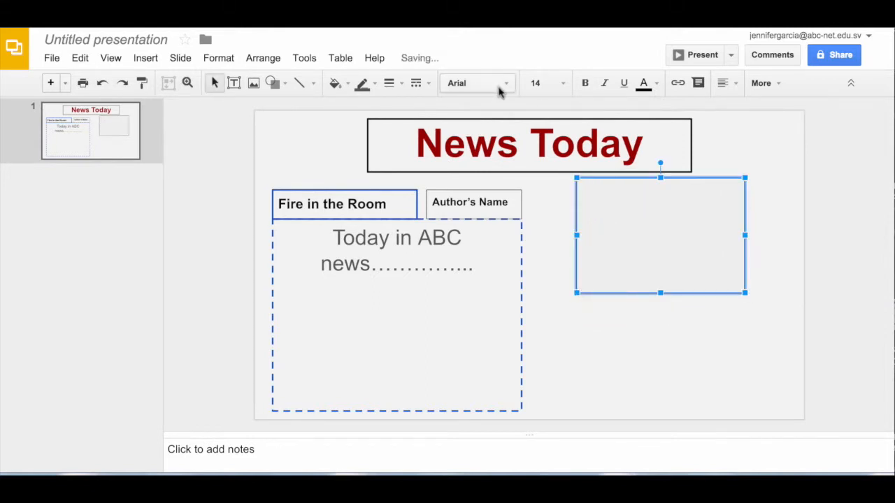
right_click(684, 247)
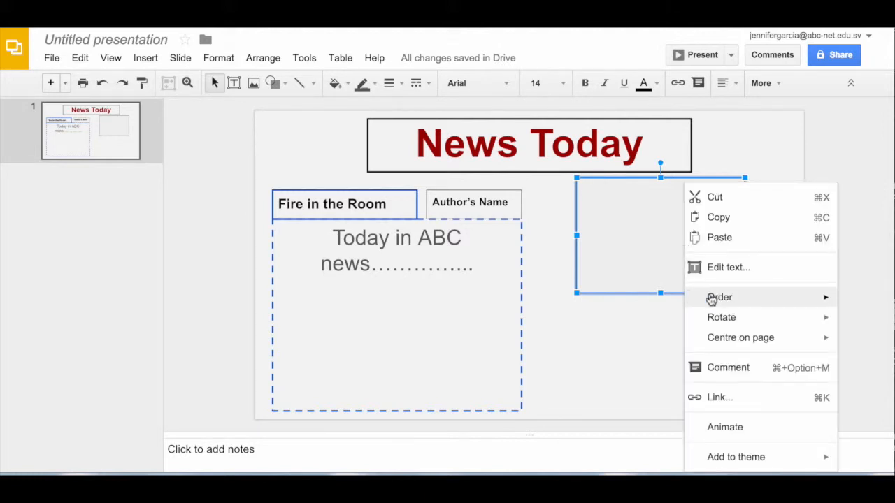
mouse_move(719, 297)
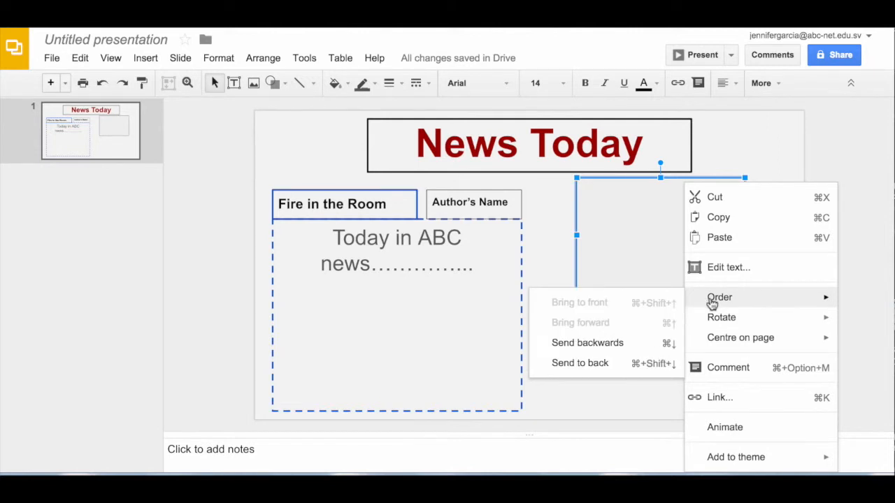
left_click(627, 362)
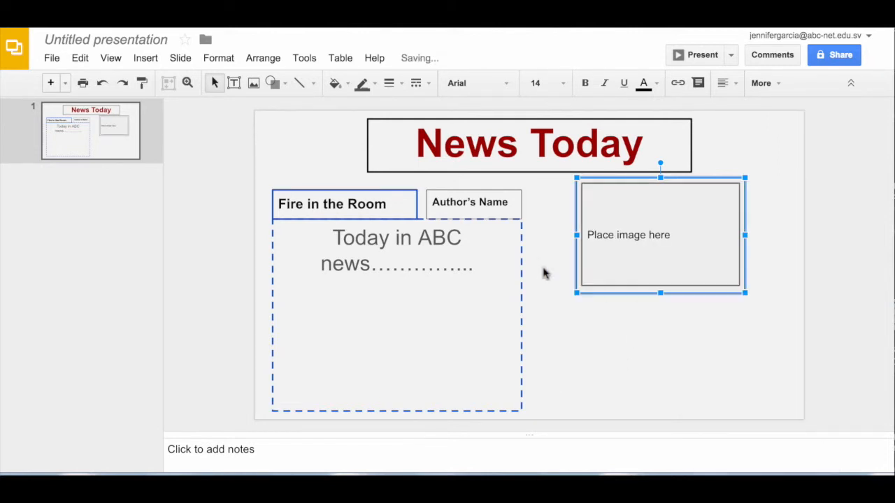
- Fill the larger rectangle behind the image placeholder with dark grey to form a frame
left_click(348, 84)
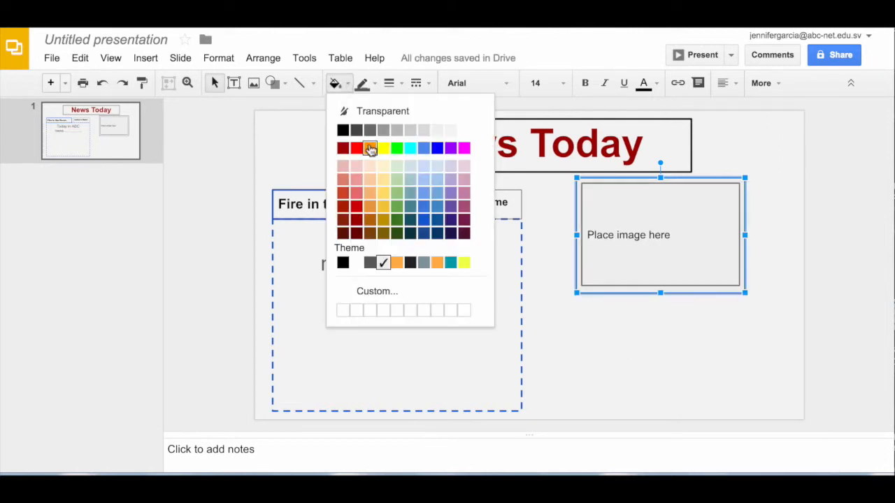
left_click(370, 147)
left_click(348, 85)
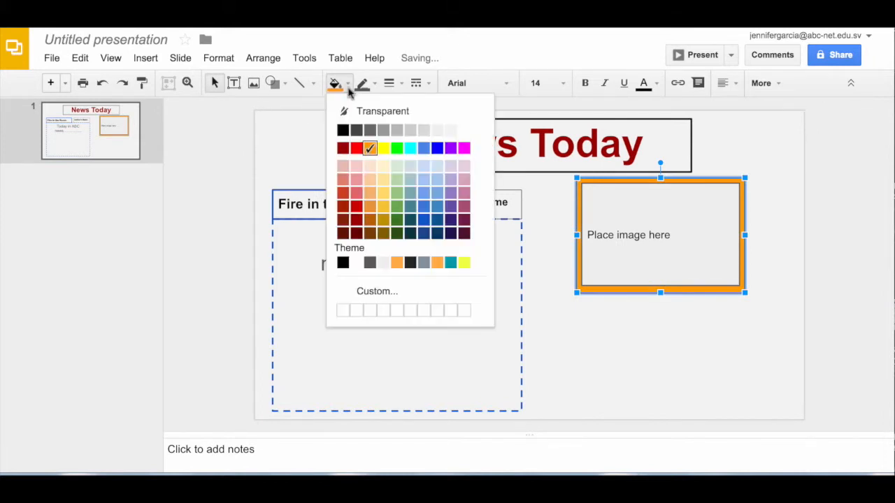
left_click(368, 131)
left_click(653, 343)
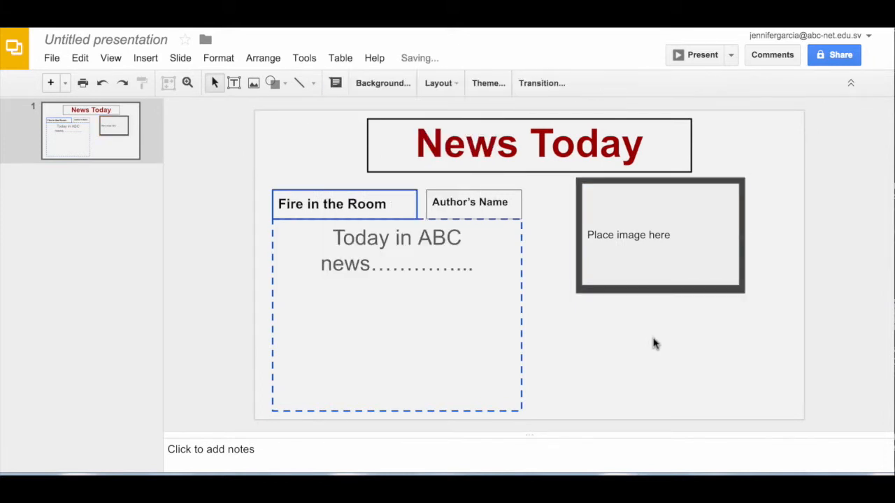
- Nudge the "Place image here" box so it sits evenly inside its dark grey frame
left_click(714, 182)
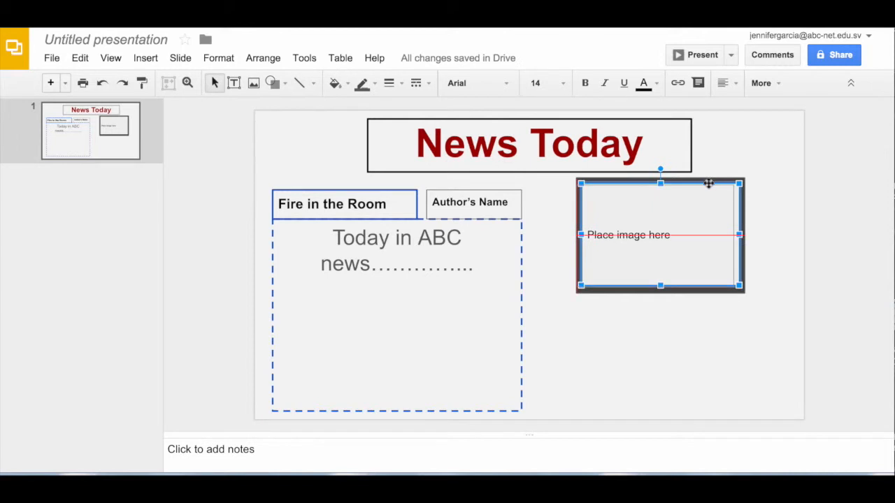
left_click_drag(716, 186, 721, 187)
left_click(711, 319)
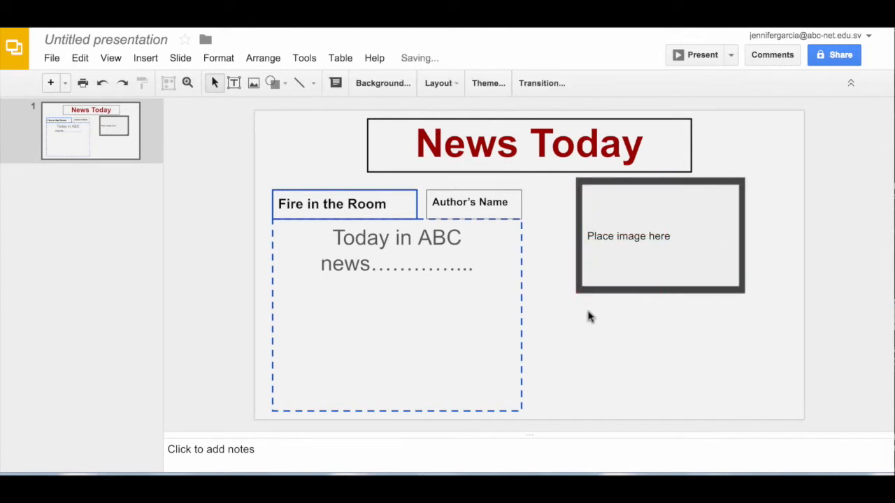
- Add a wide text box below the image frame and give it a solid 2px outline
left_click(234, 84)
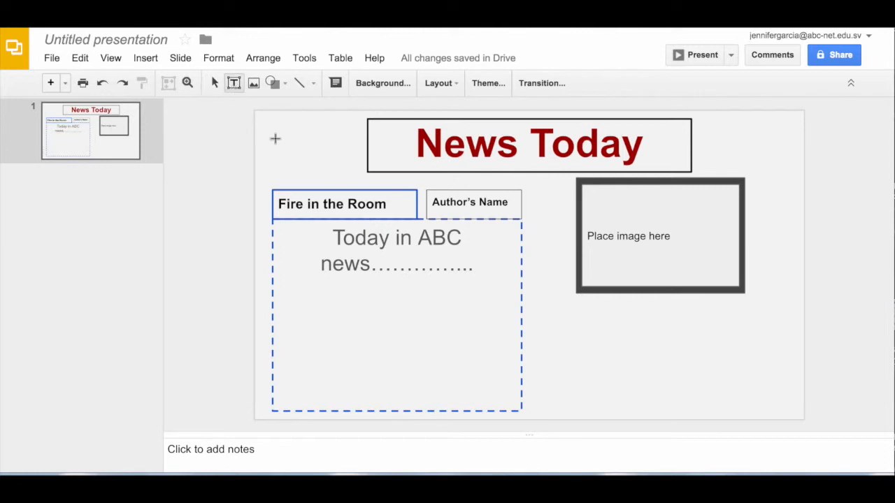
left_click_drag(538, 304, 786, 406)
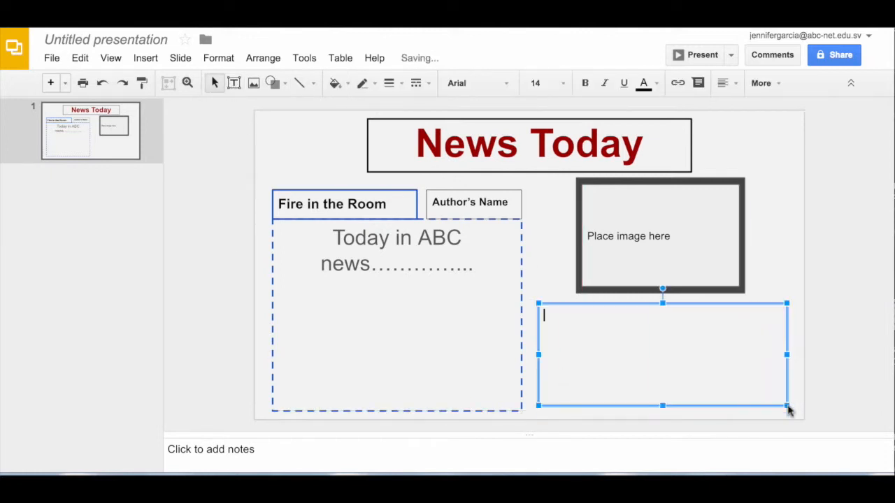
left_click(390, 83)
left_click(411, 130)
left_click(420, 84)
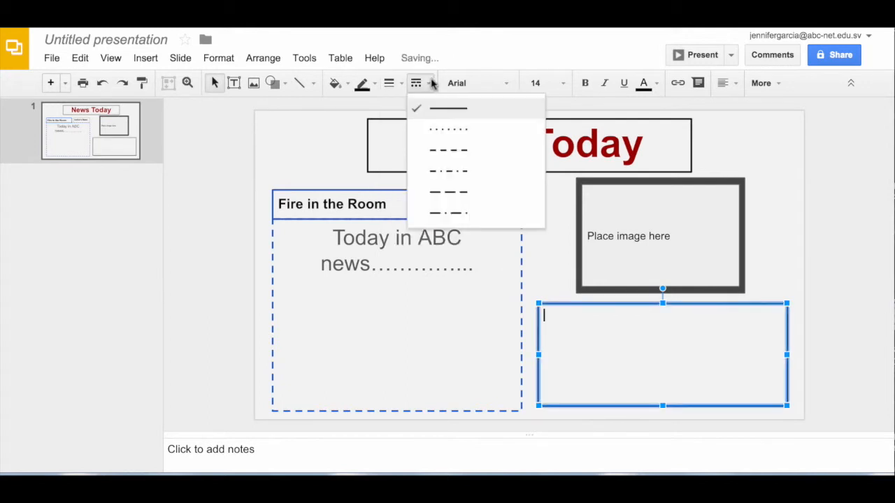
left_click(440, 112)
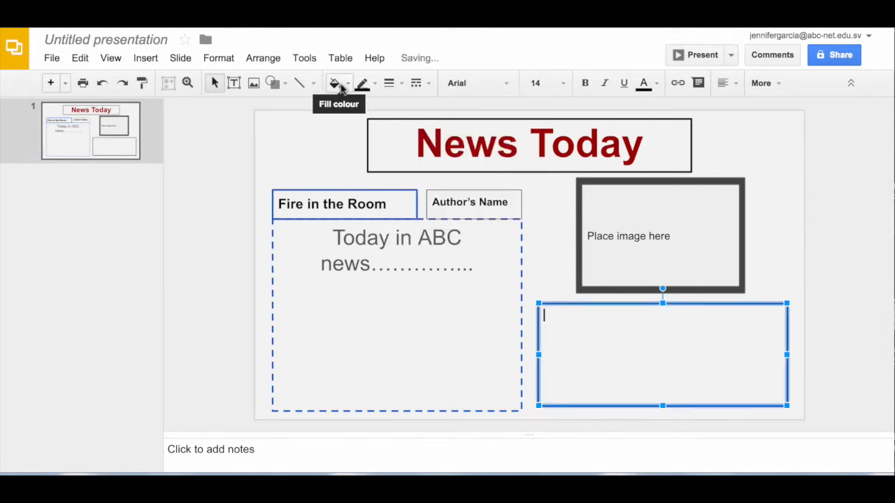
- Enter "In other news….." in the text box below the image frame
left_click(546, 250)
left_click(650, 356)
type("In other news…..")
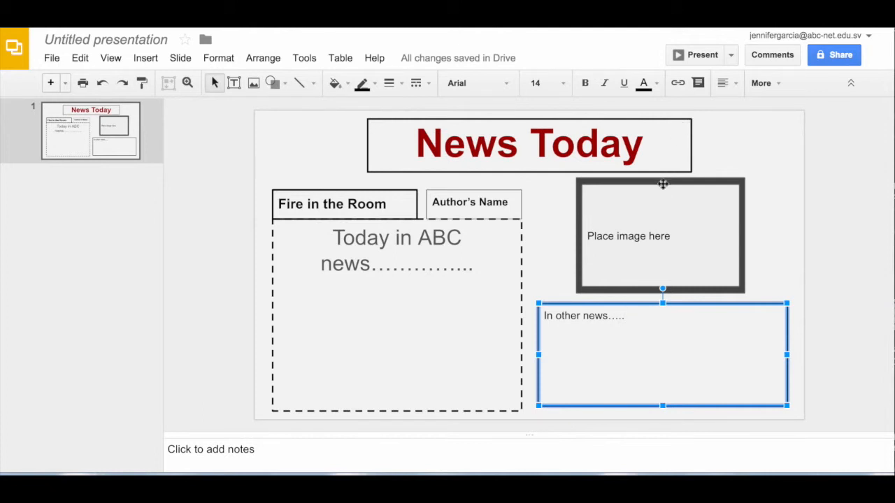
- Name the presentation "News Today" and check the font sizes available for the slide's title text
left_click(144, 43)
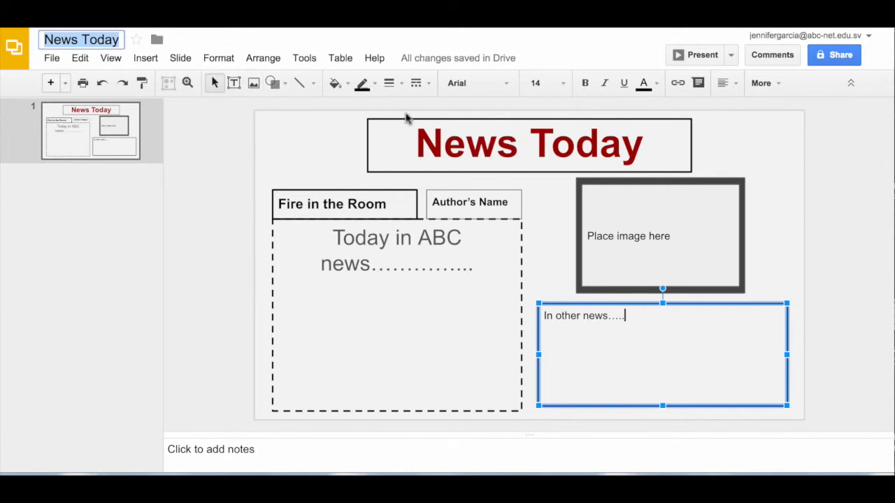
left_click(443, 143)
left_click(563, 84)
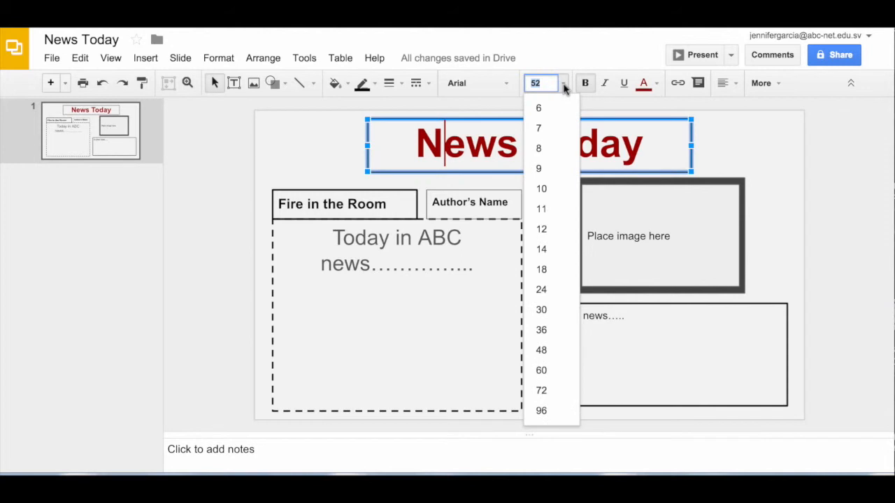
left_click(563, 84)
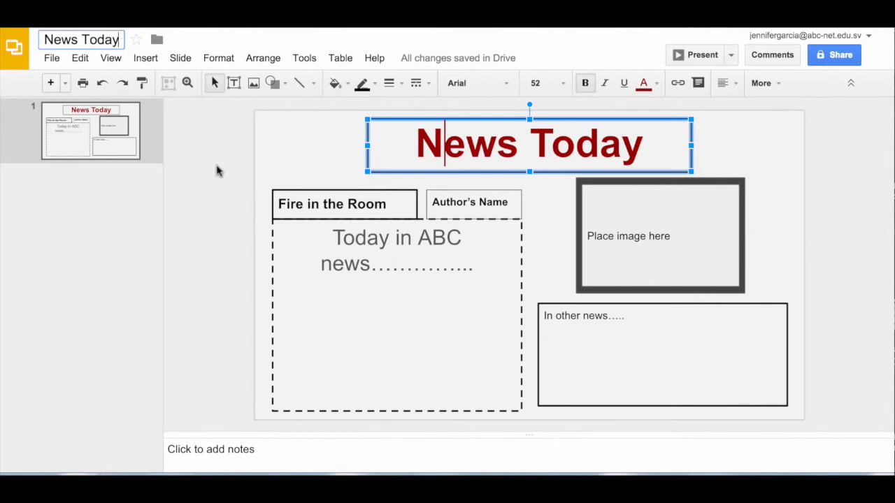
- Copy the formatting of the "Today in ABC news" text onto the word "here" in the image placeholder
left_click(347, 238)
mouse_move(333, 237)
left_mouse_down()
mouse_move(369, 240)
mouse_move(379, 251)
left_mouse_up()
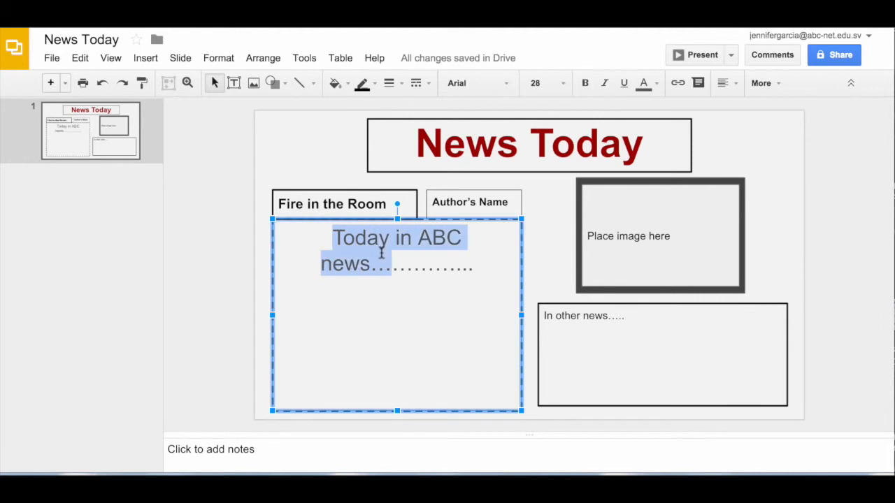
left_click(143, 84)
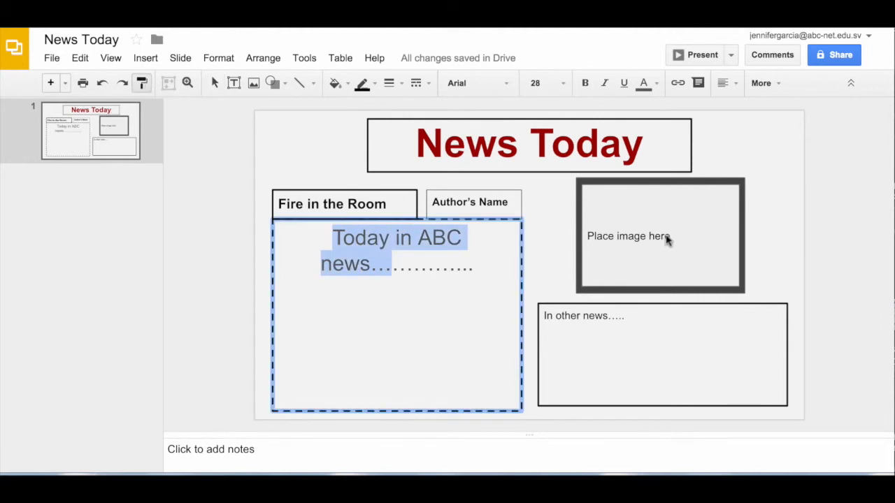
left_click(666, 239)
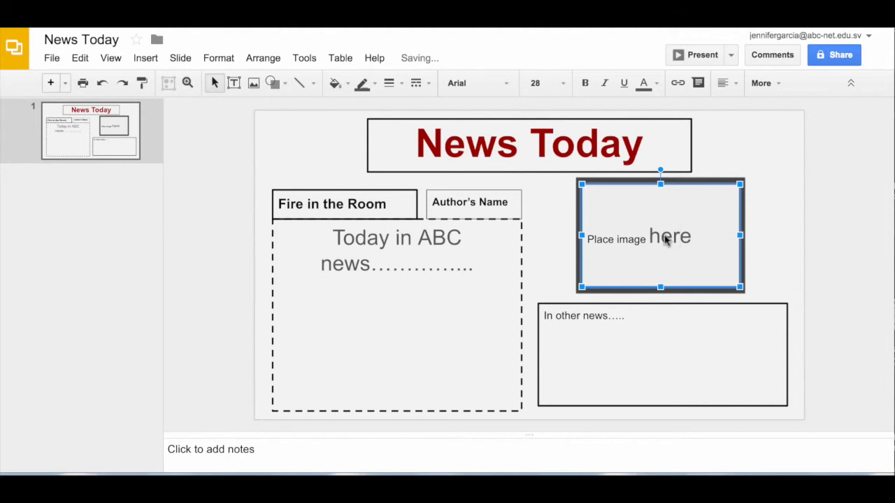
- Review the font size, font and text colour options for the word "here" in the image placeholder
left_click_drag(650, 240, 708, 243)
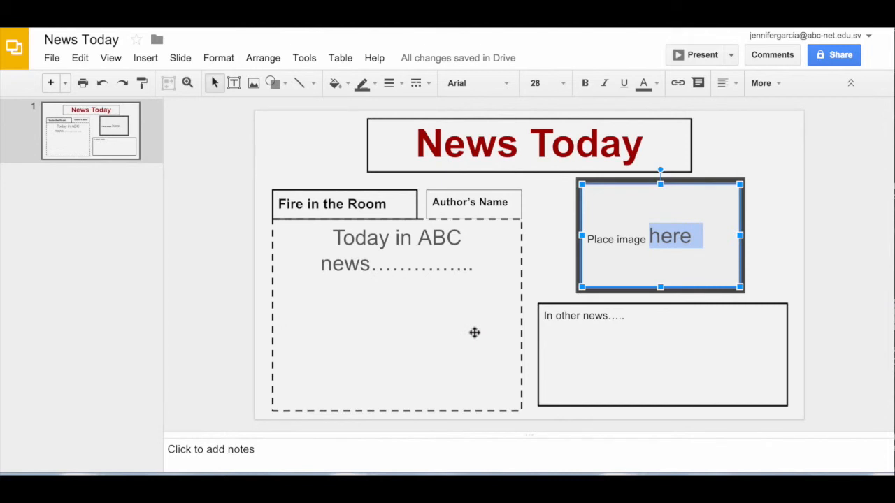
left_click(562, 83)
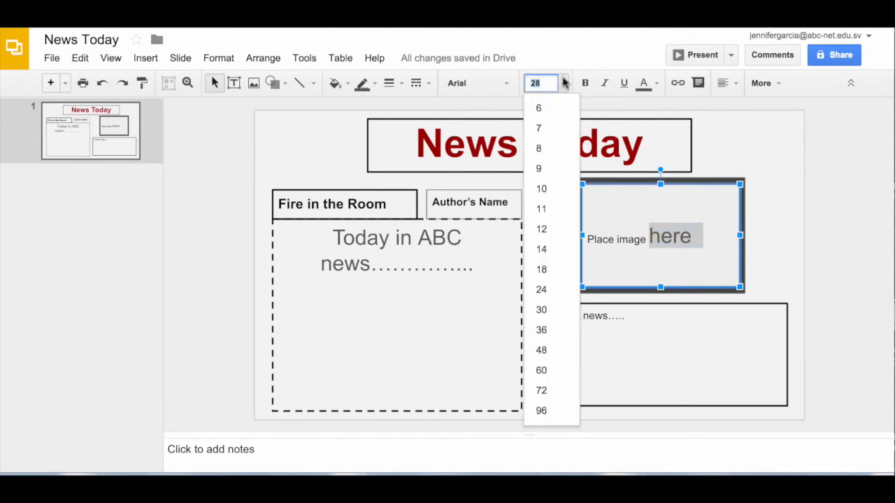
left_click(512, 88)
left_click(561, 86)
left_click(655, 83)
left_click(566, 199)
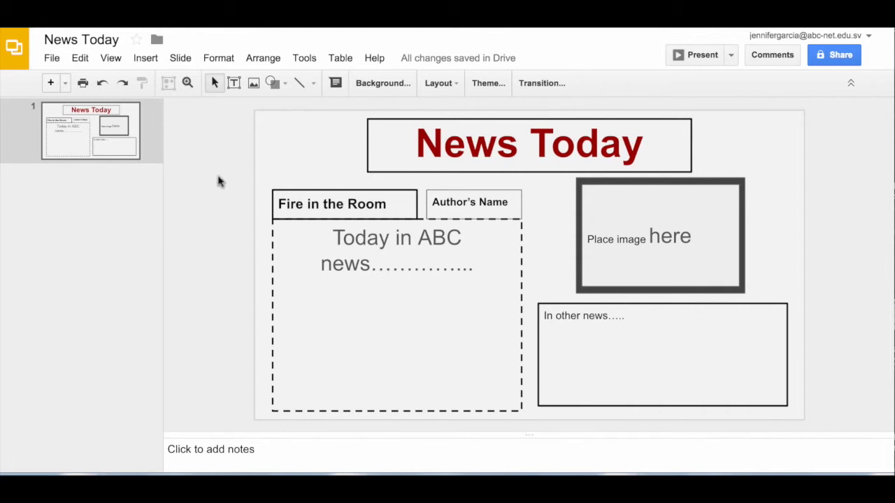
- Open the gallery for creating a presentation from an existing template and browse its Education and Work templates
left_click(55, 59)
mouse_move(74, 113)
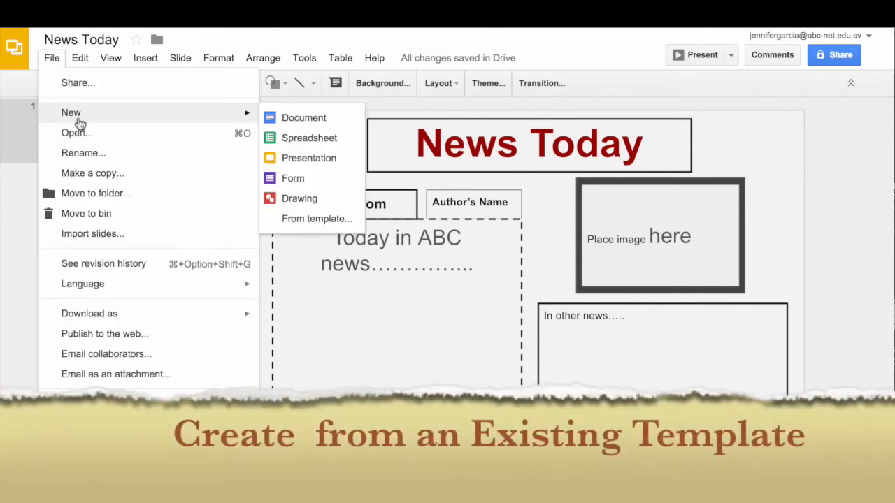
left_click(313, 220)
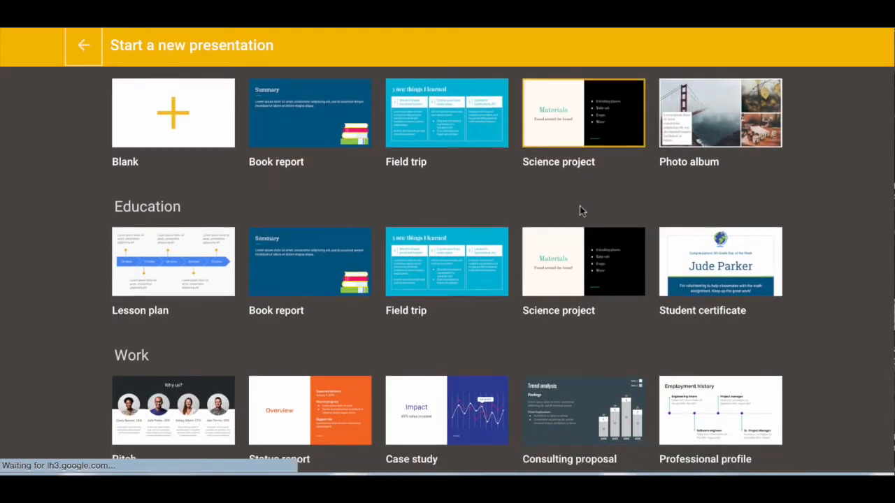
scroll(579, 205, "down", 3)
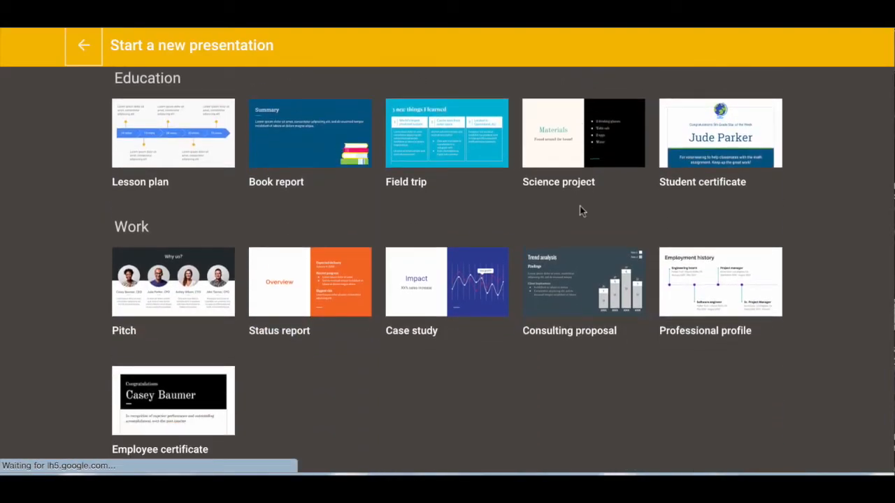
scroll(579, 212, "down", 3)
scroll(579, 211, "up", 8)
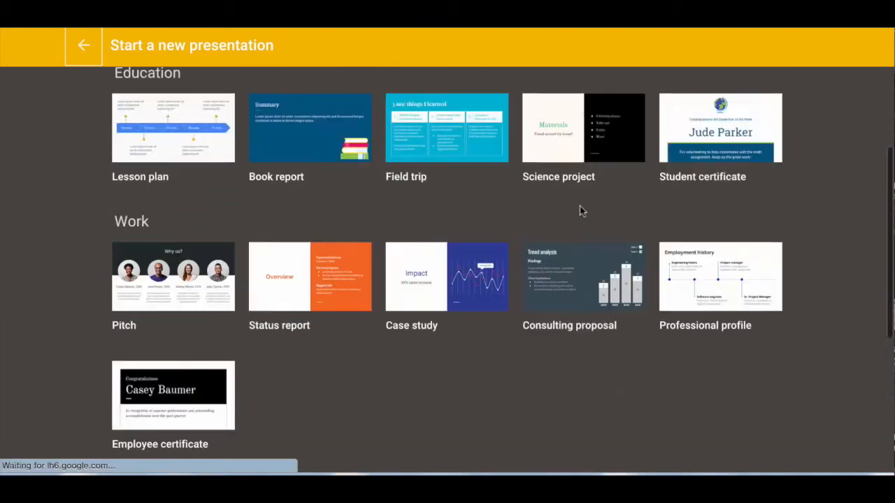
scroll(579, 213, "down", 5)
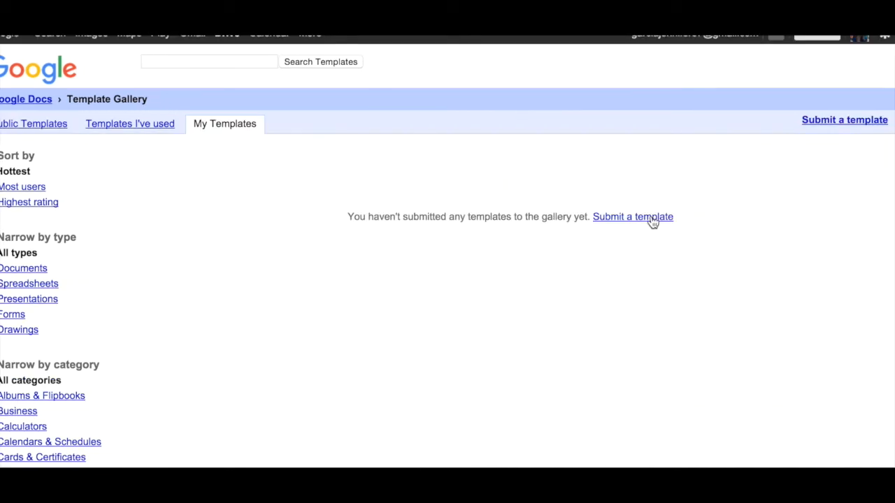
- Open the form for submitting a template to the public gallery and examine its description, category and language fields
left_click(632, 217)
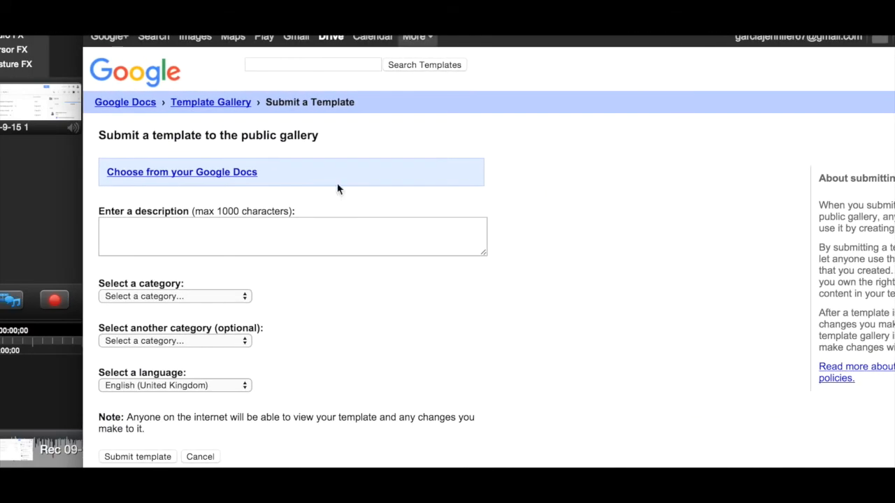
left_click(284, 237)
left_click(241, 298)
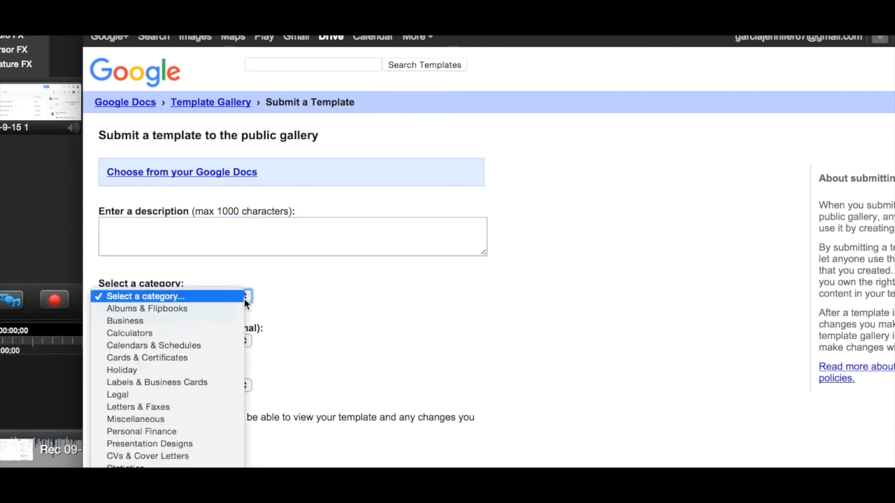
left_click(244, 302)
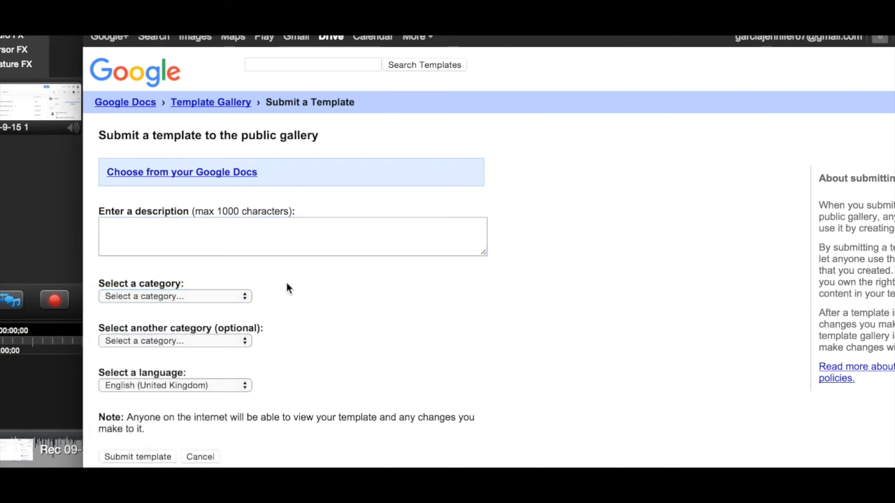
scroll(286, 281, "down", 2)
left_click(240, 297)
left_click(294, 301)
left_click(246, 343)
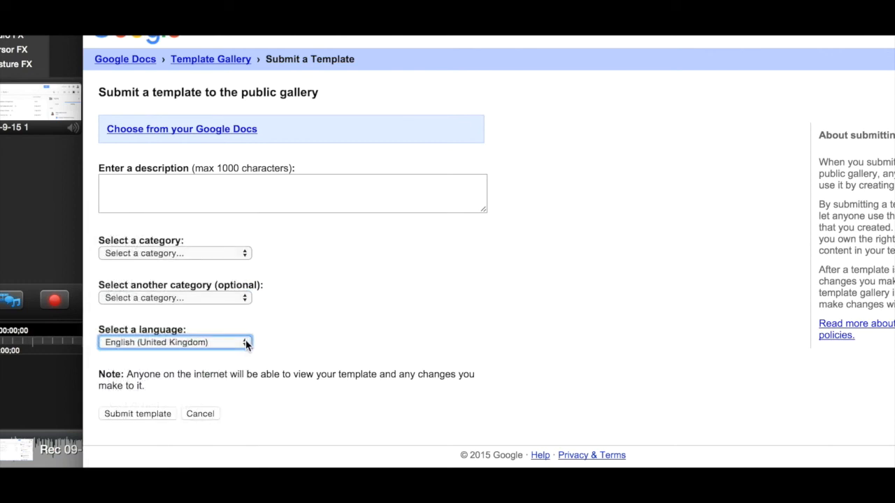